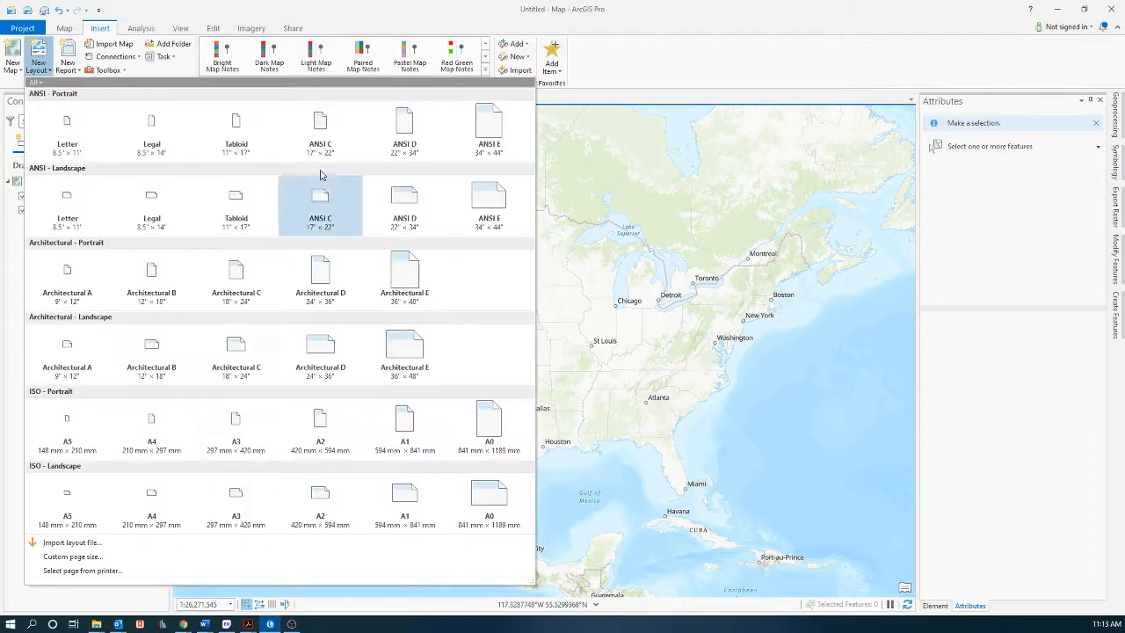
# Step: Create a portrait Letter 8.5 x 11 layout and add a map frame at the 1:26,271,545 extent, filling nearly the whole page
pyautogui.click(70, 132)
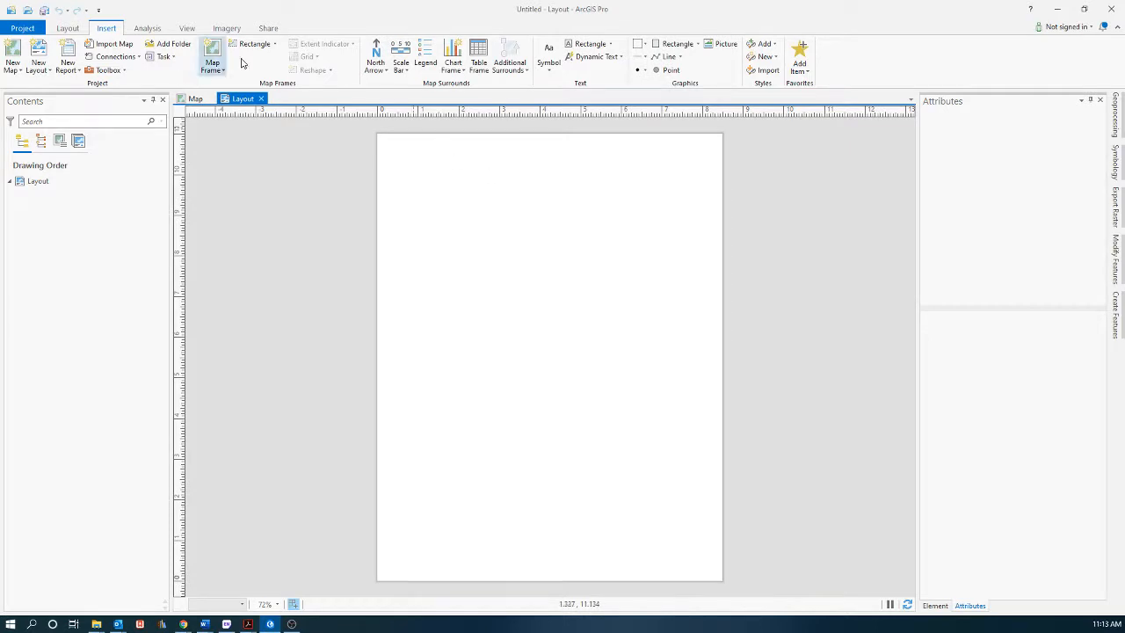
pyautogui.click(216, 67)
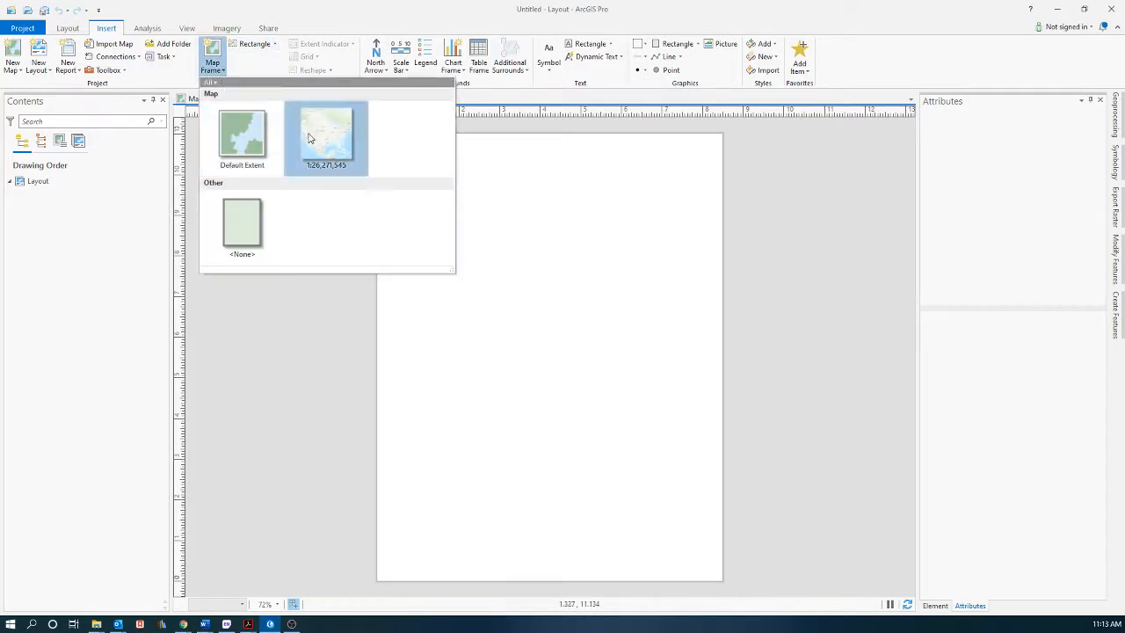
pyautogui.click(312, 136)
pyautogui.moveTo(384, 141); pyautogui.dragTo(719, 573)
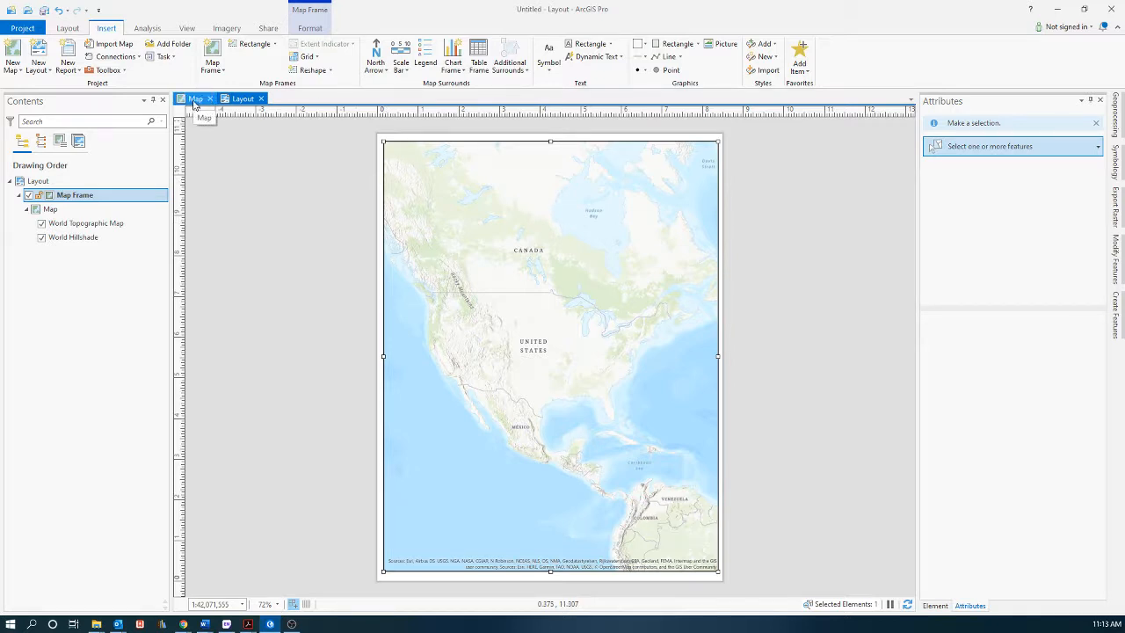
# Step: Return to the map view and export it to the Desktop as Map.png in PNG format at 300 DPI
pyautogui.click(195, 99)
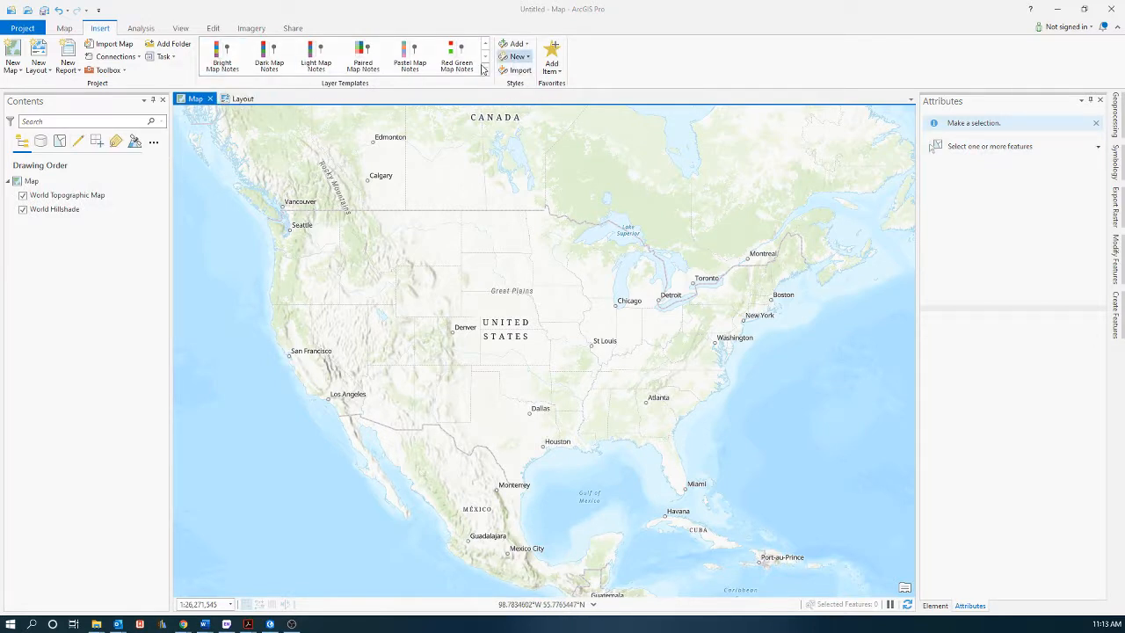
pyautogui.click(283, 29)
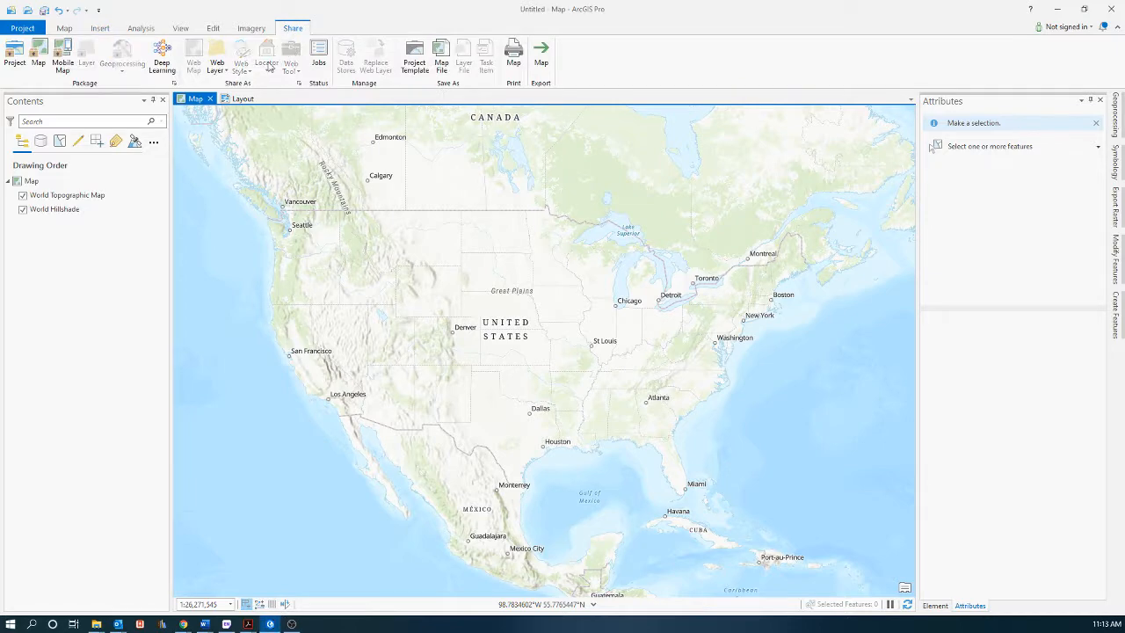
pyautogui.click(538, 57)
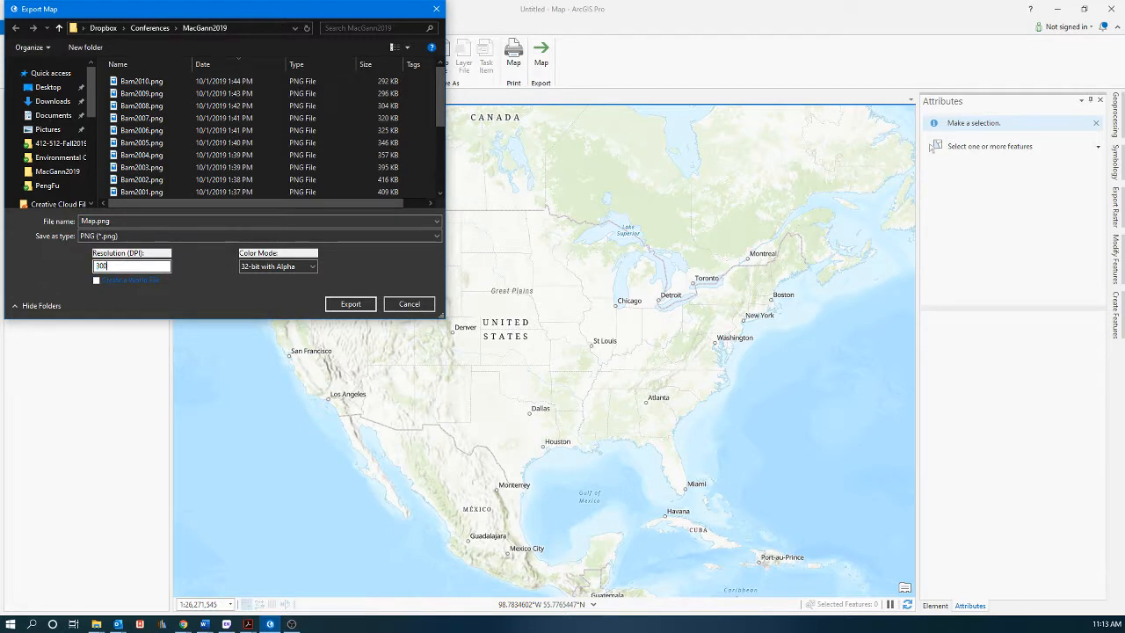
pyautogui.click(47, 87)
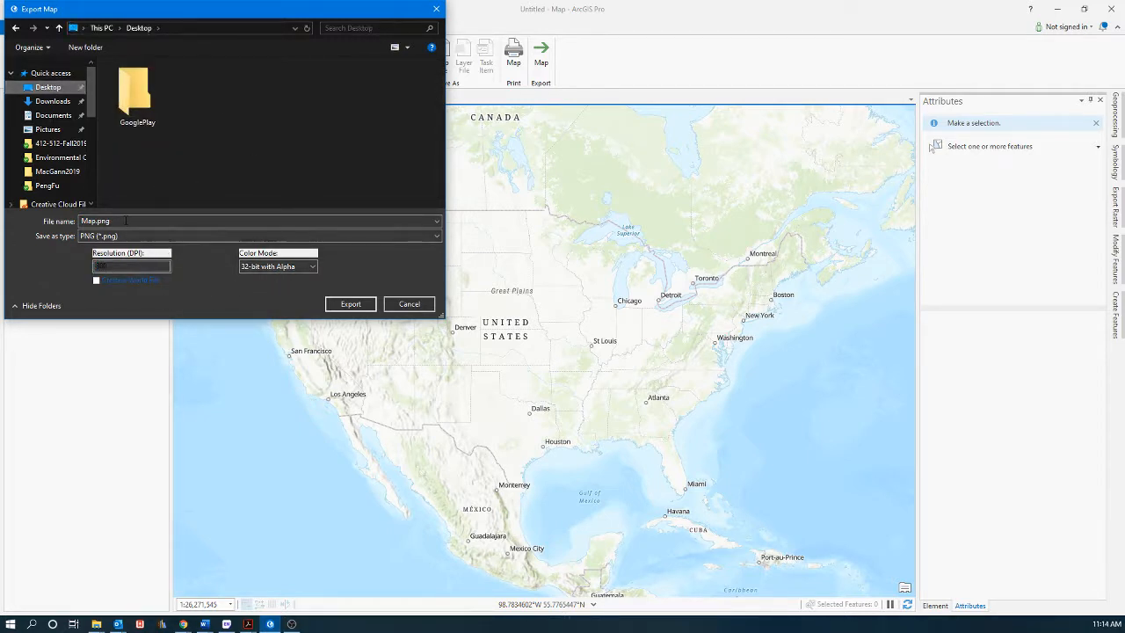
pyautogui.click(351, 304)
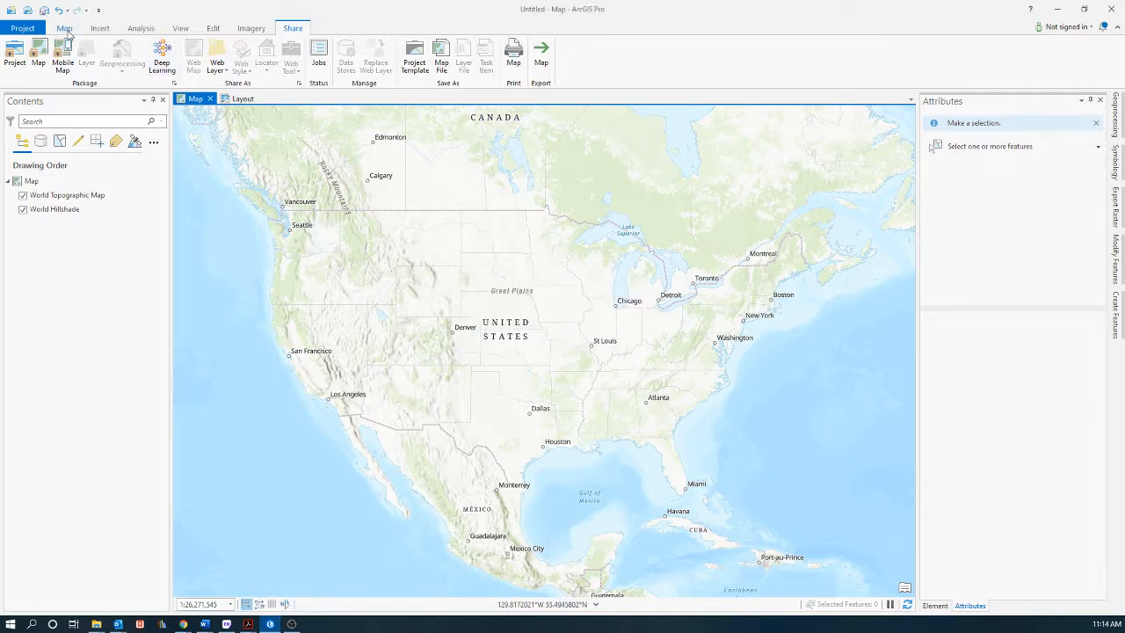
pyautogui.click(66, 28)
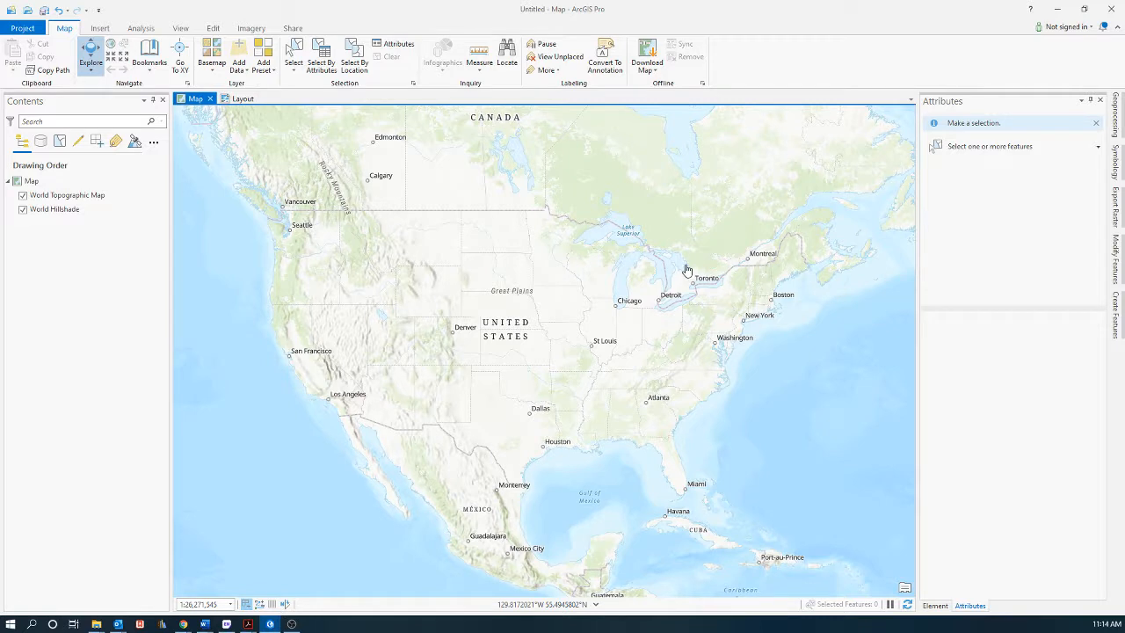
pyautogui.click(129, 251)
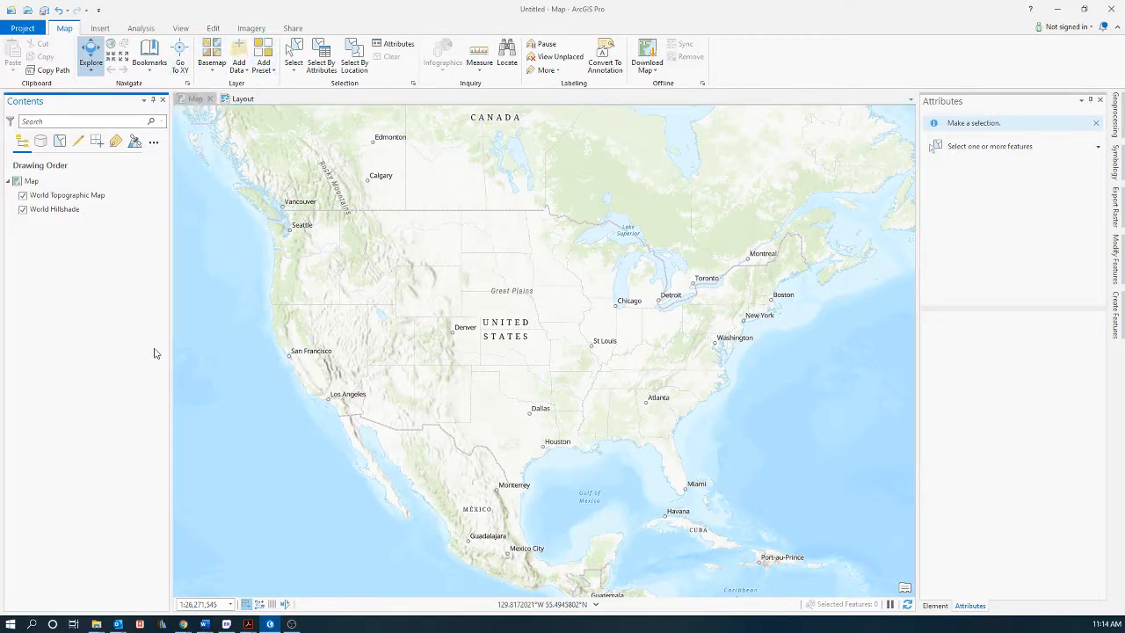
pyautogui.click(294, 625)
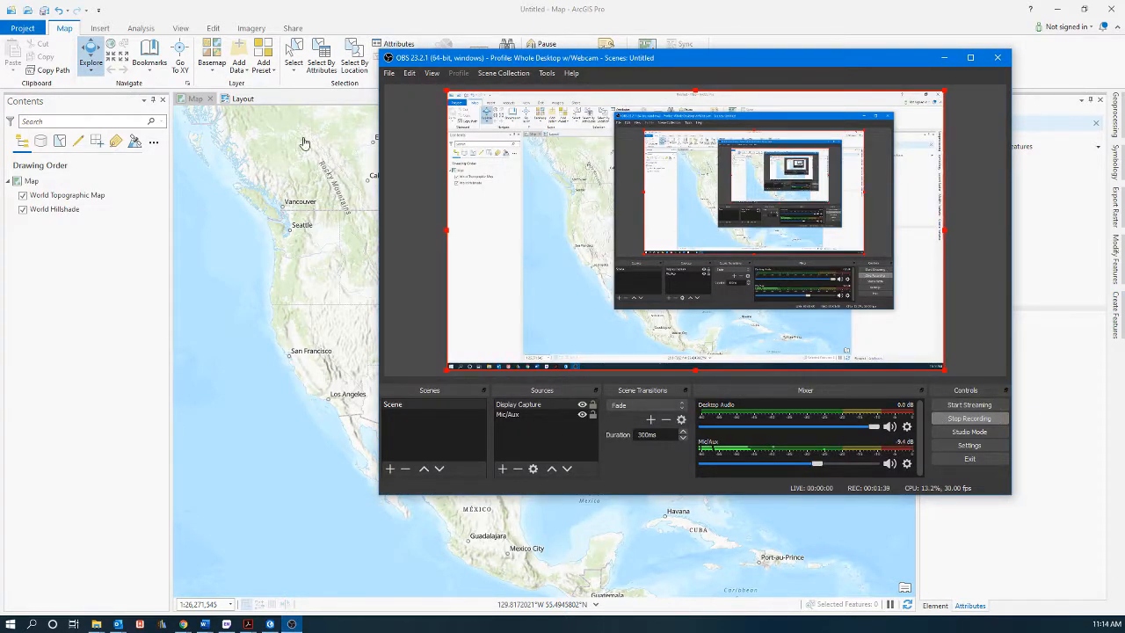
pyautogui.click(100, 276)
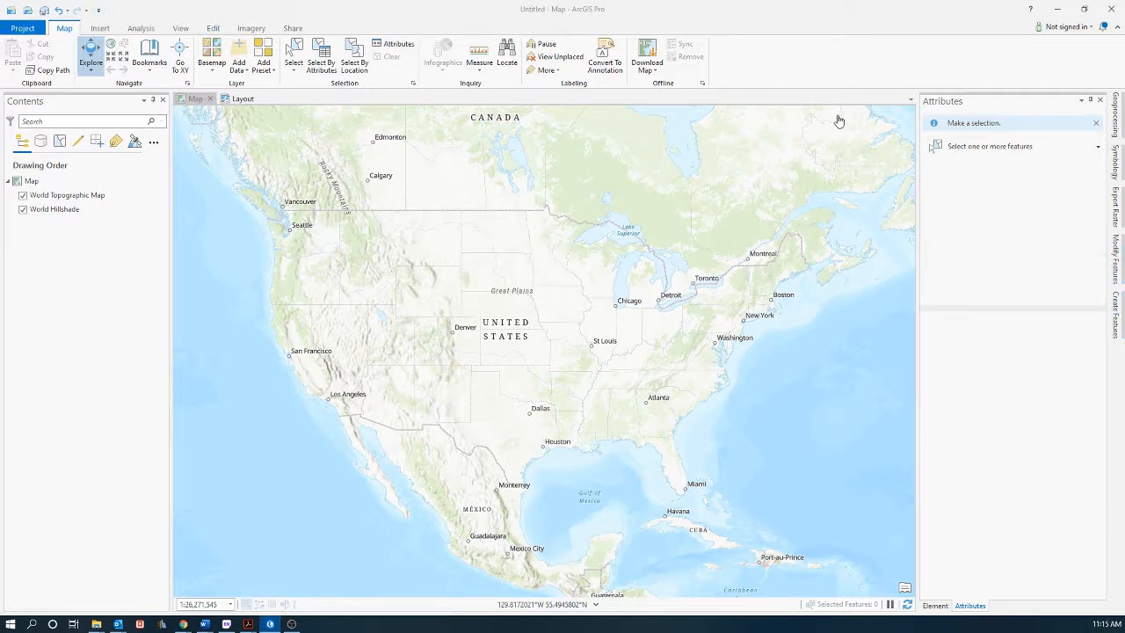
# Step: Add the exported Map.png image to the map as a raster layer above the basemap layers
pyautogui.click(730, 150)
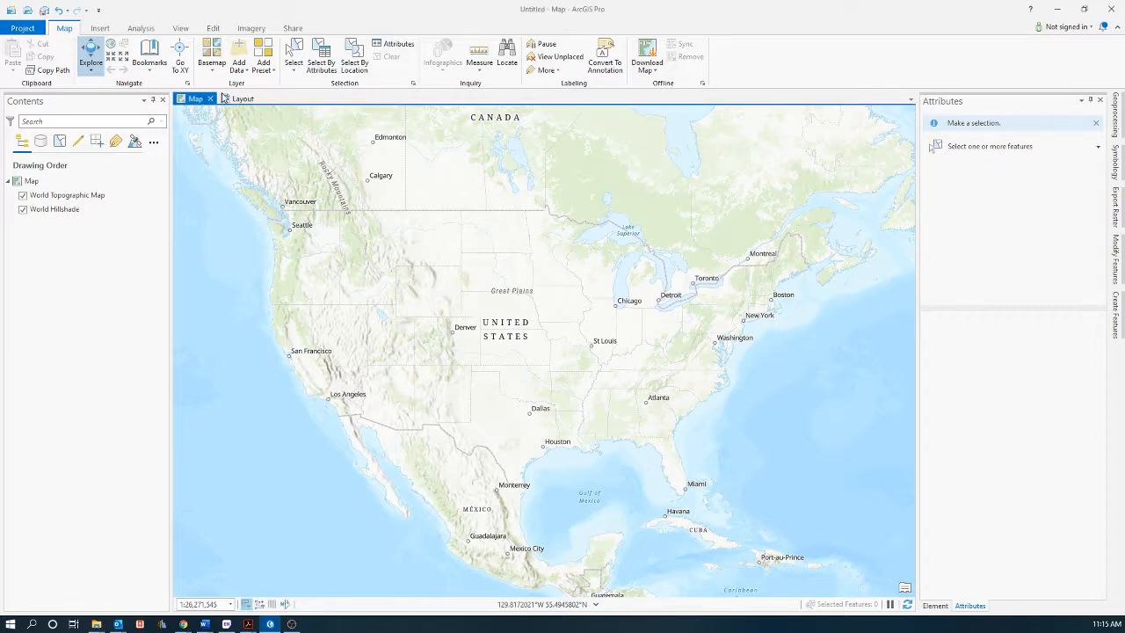
pyautogui.click(230, 99)
pyautogui.click(197, 100)
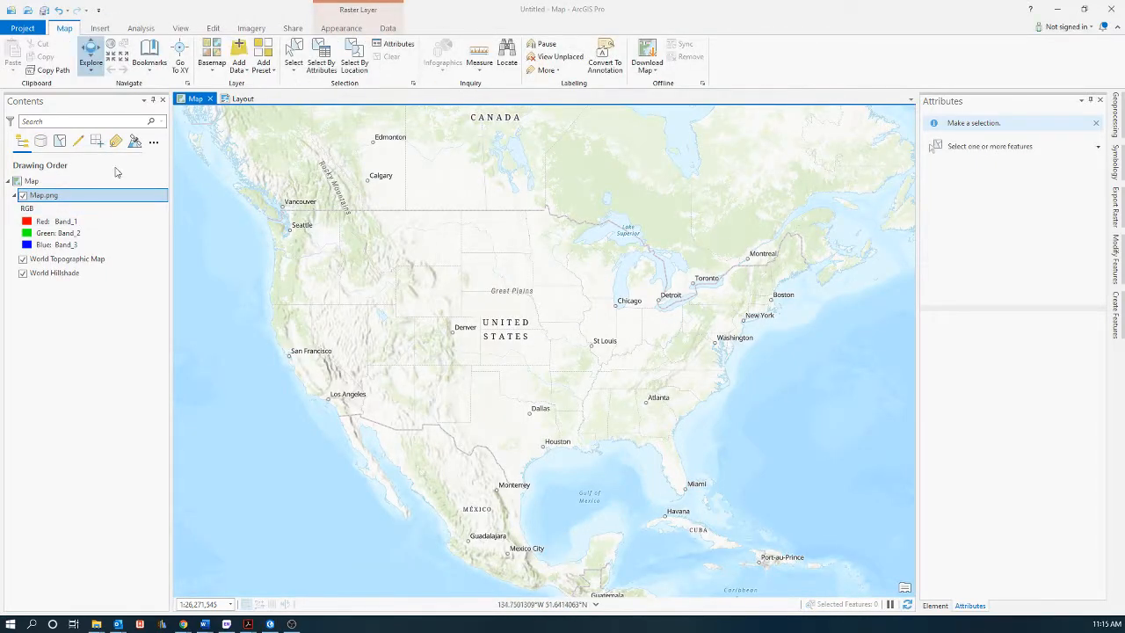
# Step: Hide the World Topographic Map and World Hillshade layers and zoom to Map.png to view the image on its own
pyautogui.click(23, 259)
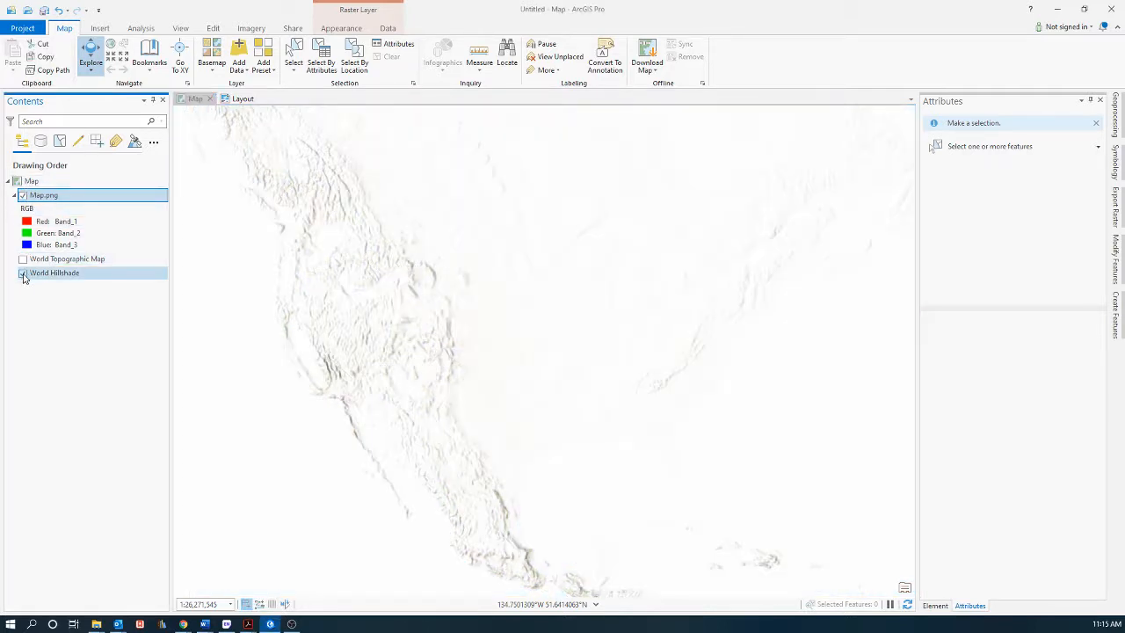
pyautogui.click(23, 273)
pyautogui.rightClick(41, 199)
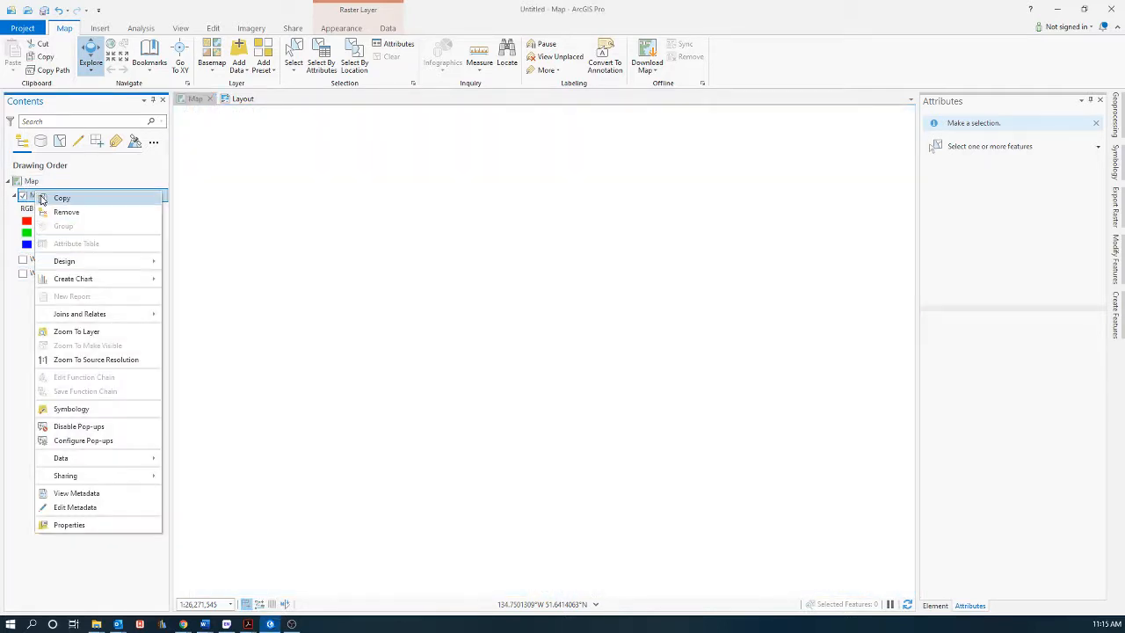
pyautogui.click(108, 331)
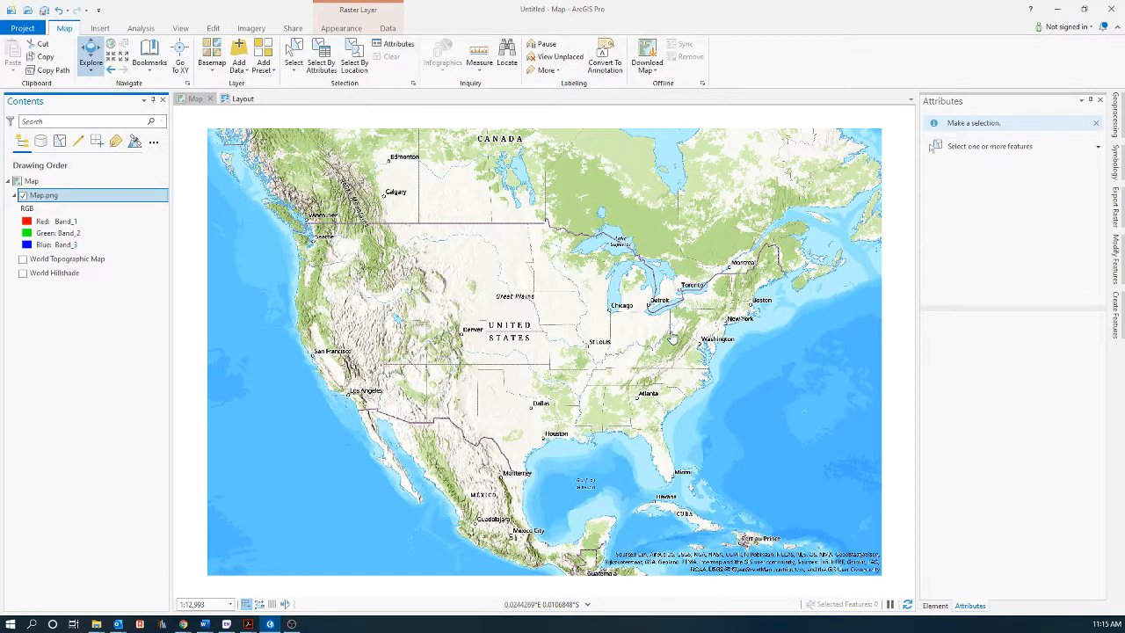
# Step: Show both basemap layers again, examine where Map.png lies relative to the world basemap, and return to the image's extent
pyautogui.click(23, 260)
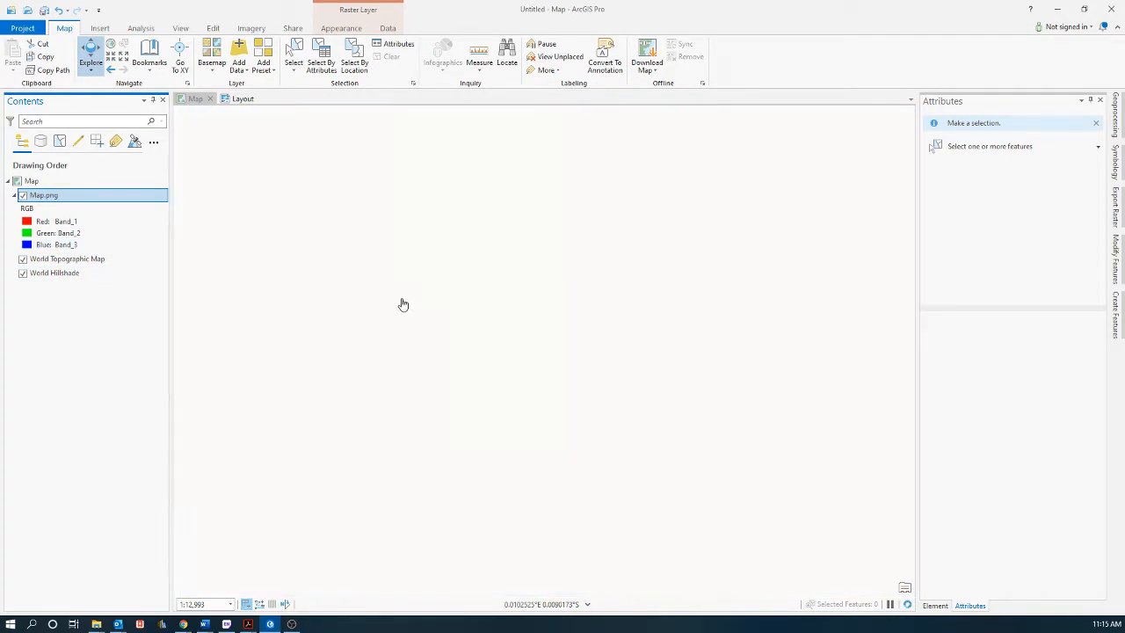
pyautogui.scroll(-5, 403, 304)
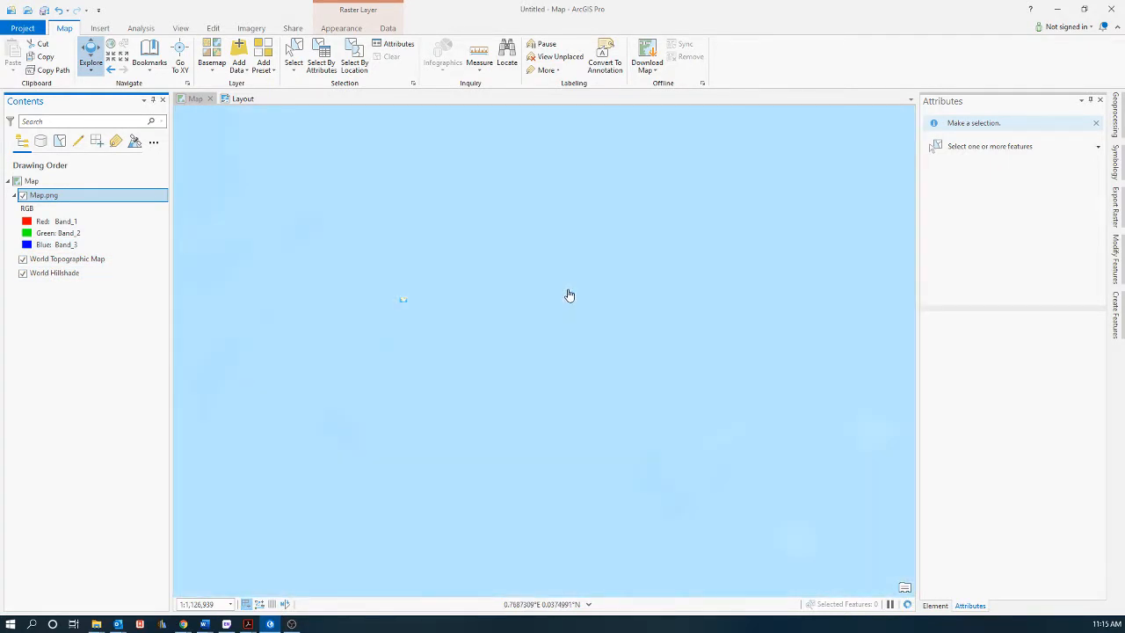
pyautogui.scroll(-4, 568, 295)
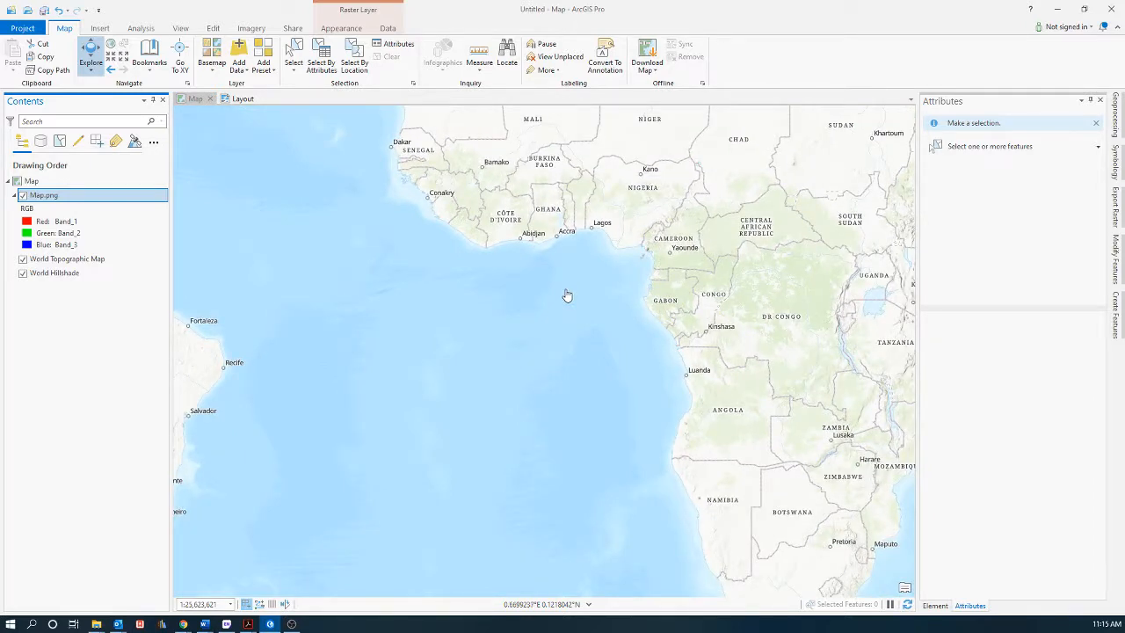
pyautogui.scroll(5, 566, 296)
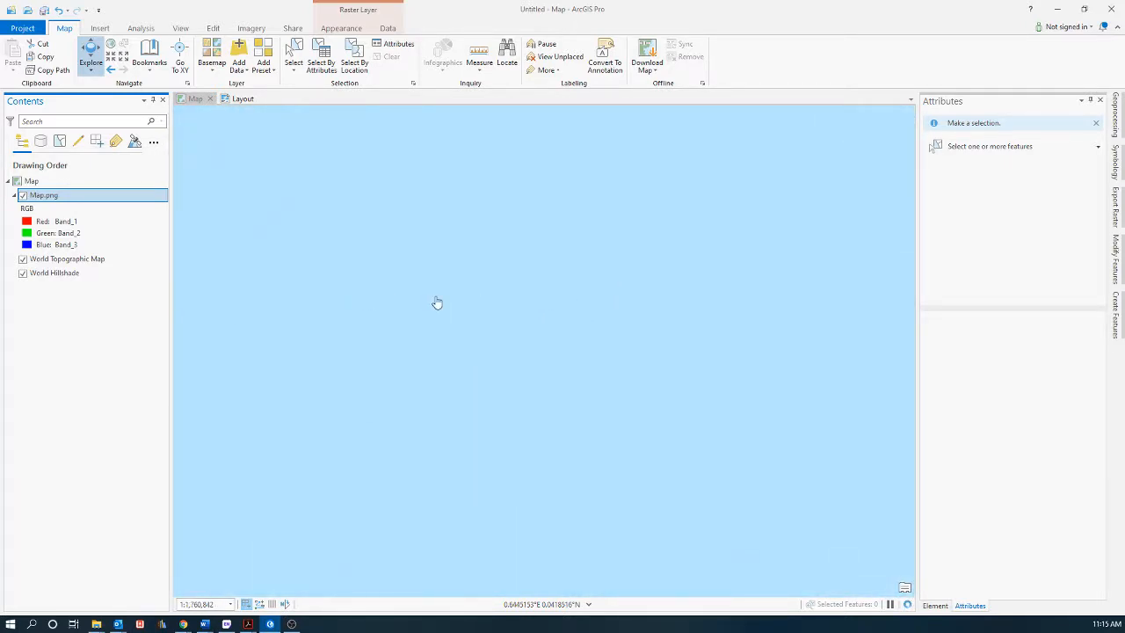
pyautogui.rightClick(45, 196)
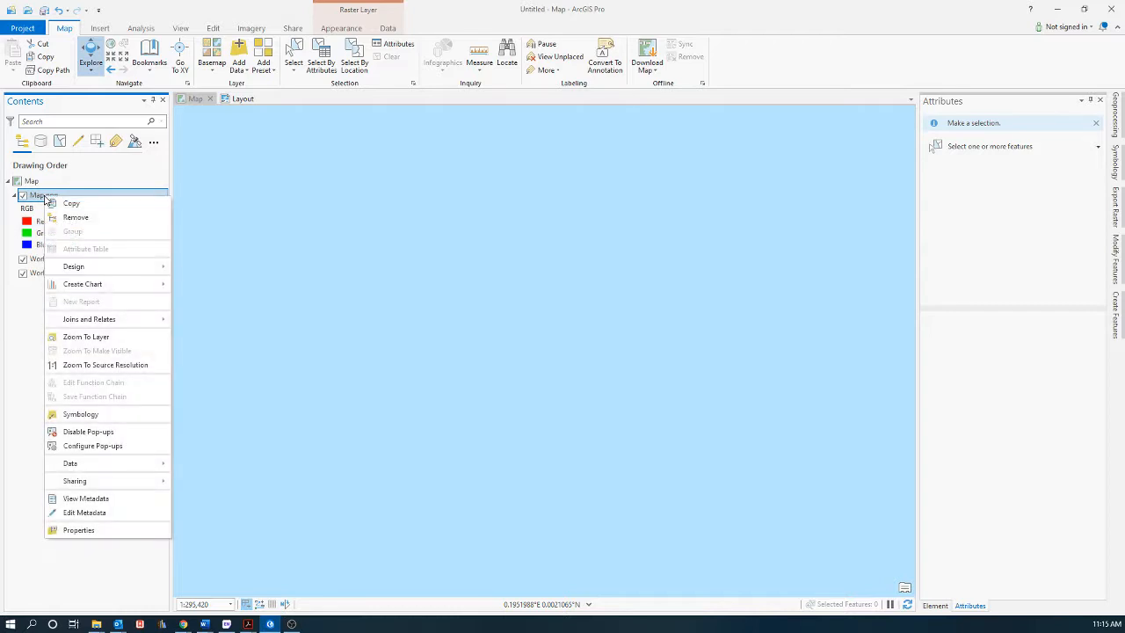
pyautogui.click(86, 336)
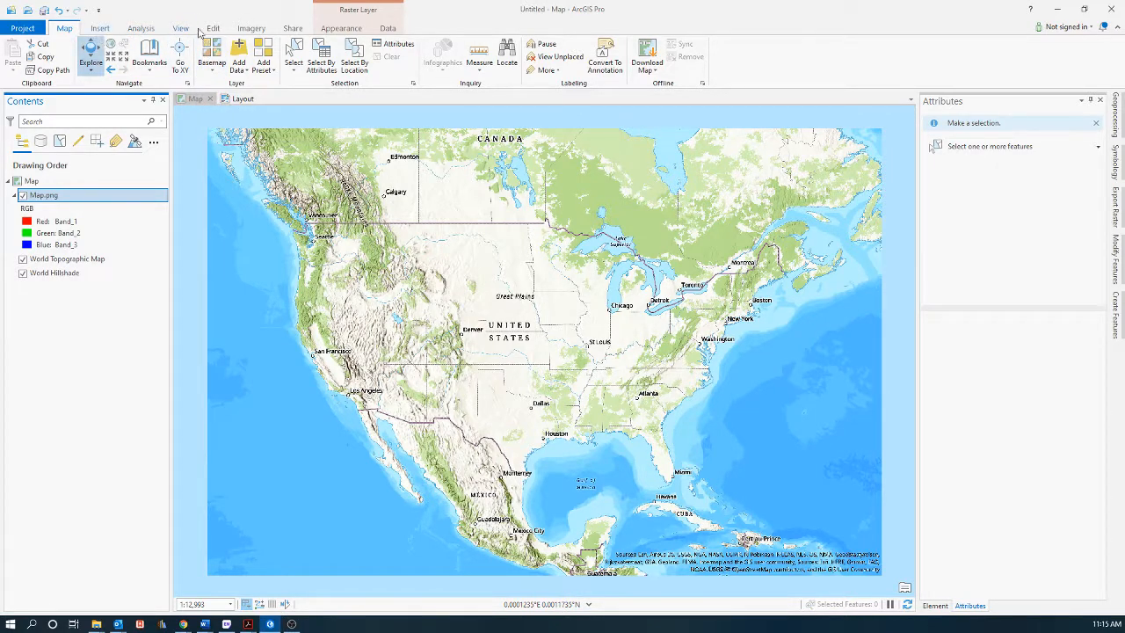
# Step: Start georeferencing Map.png and place the first control point's source on the image at the corner where Michigan, Indiana and Ohio meet
pyautogui.click(252, 28)
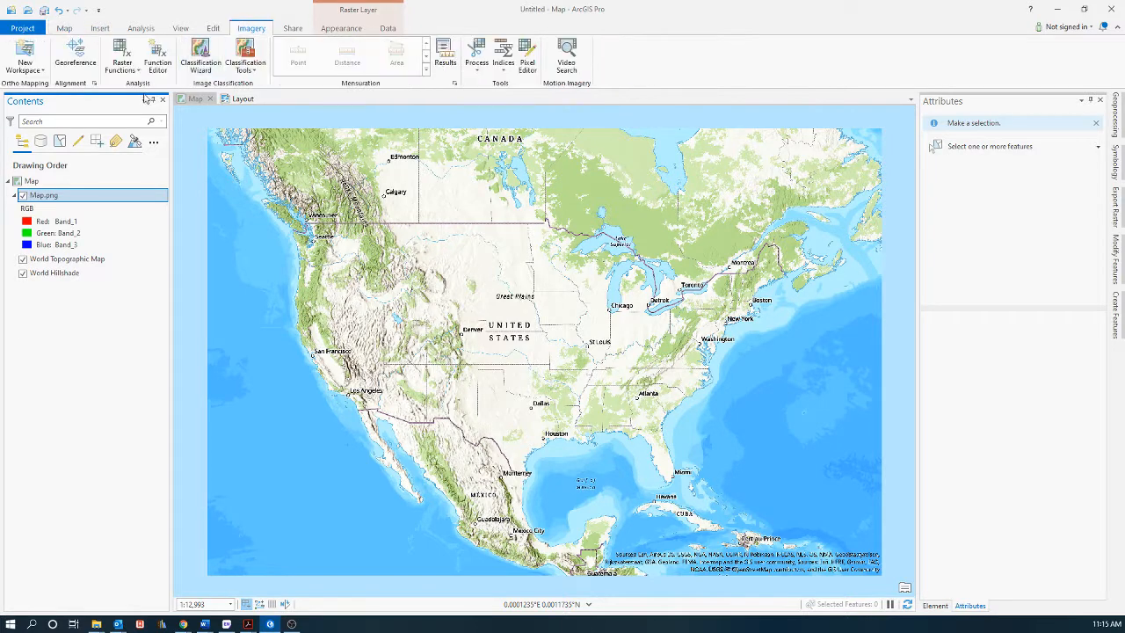
pyautogui.click(78, 61)
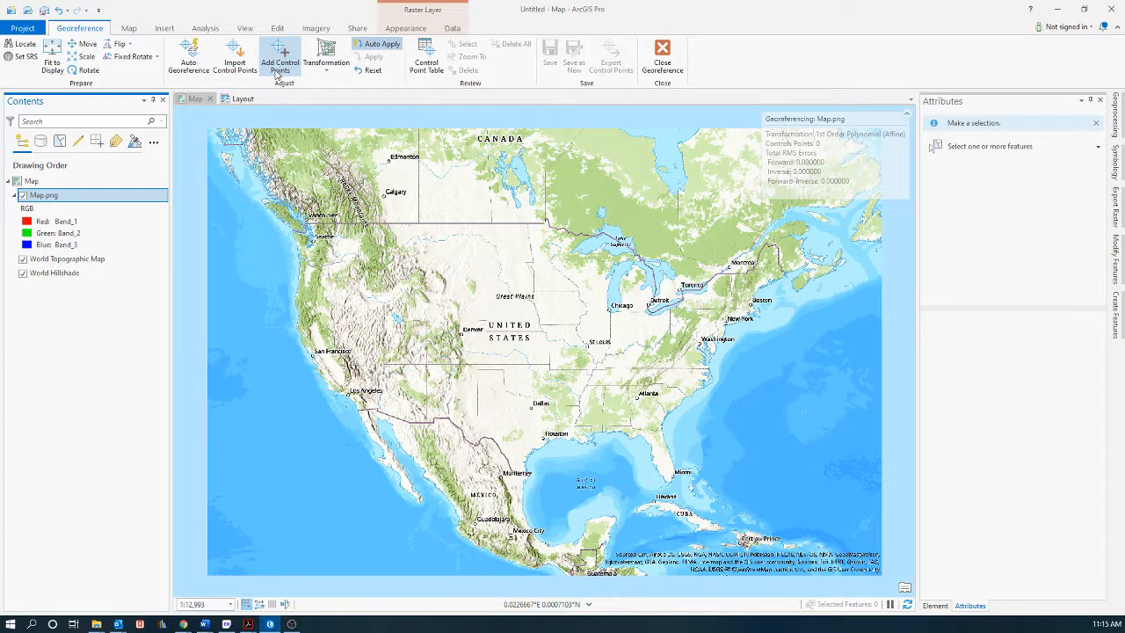
pyautogui.click(278, 69)
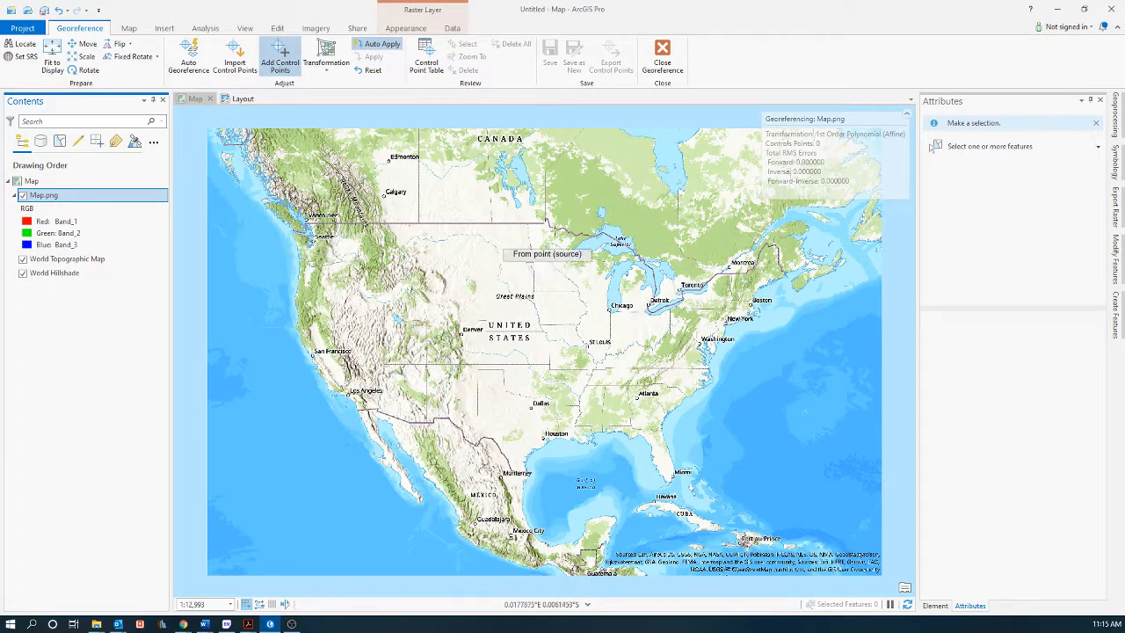
pyautogui.scroll(4, 617, 308)
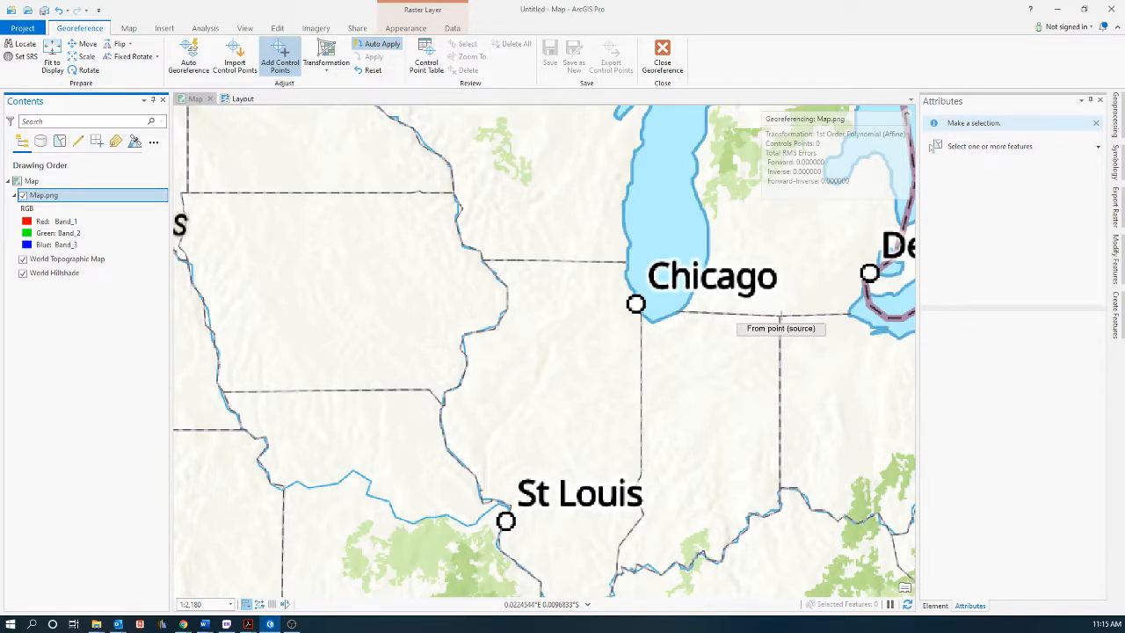
pyautogui.click(779, 315)
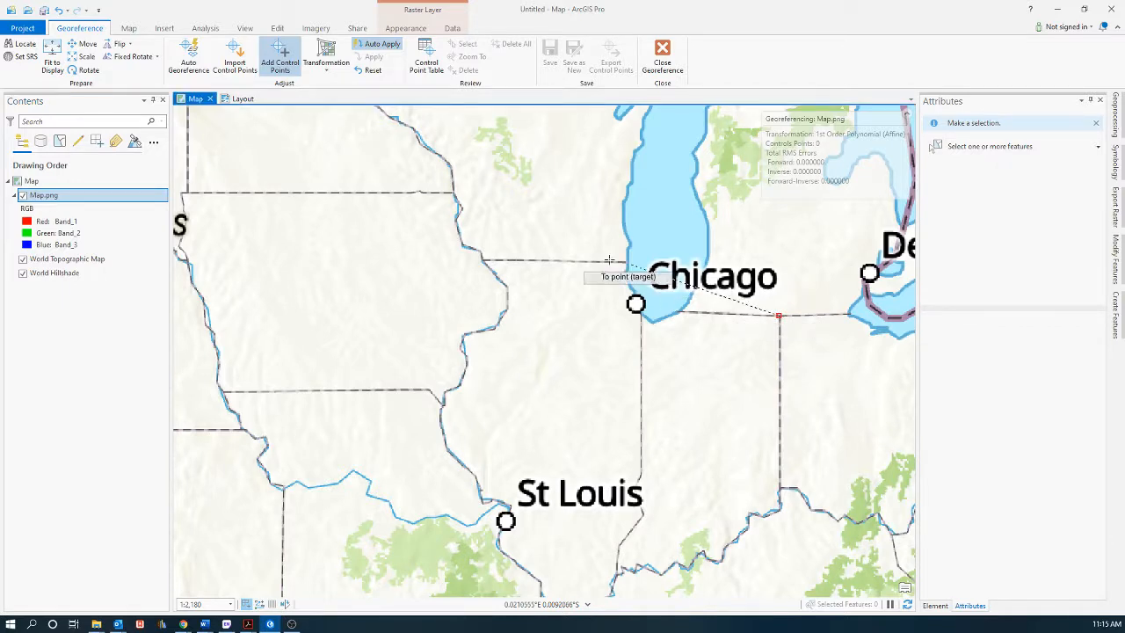
# Step: Place the first control point's target on the World Topographic Map at the same Michigan, Indiana and Ohio border corner
pyautogui.rightClick(59, 263)
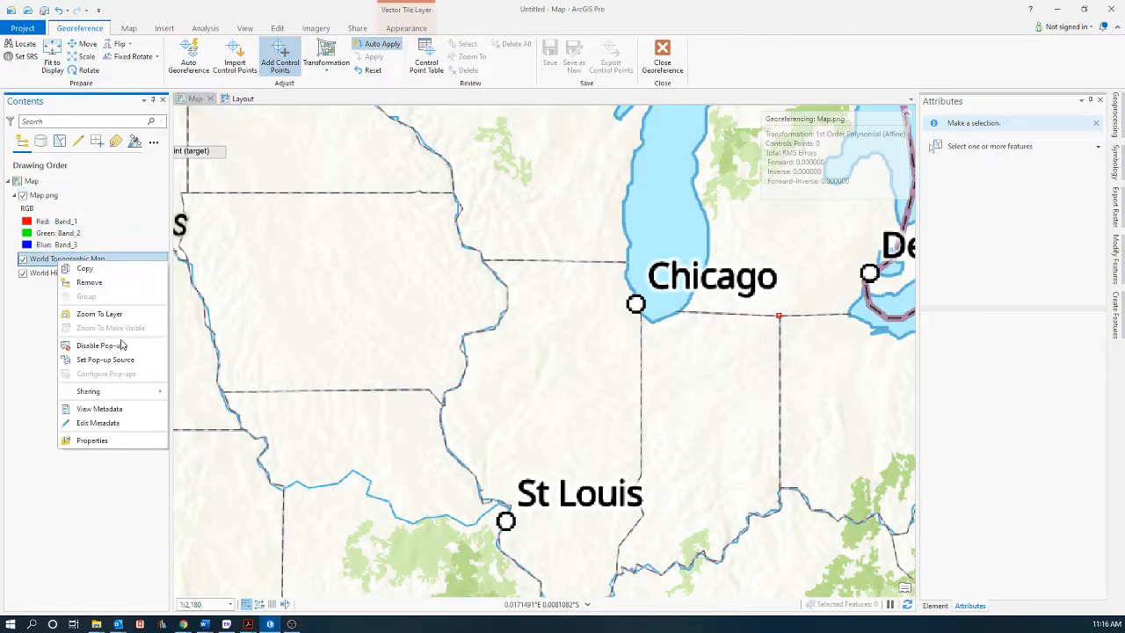
pyautogui.click(125, 321)
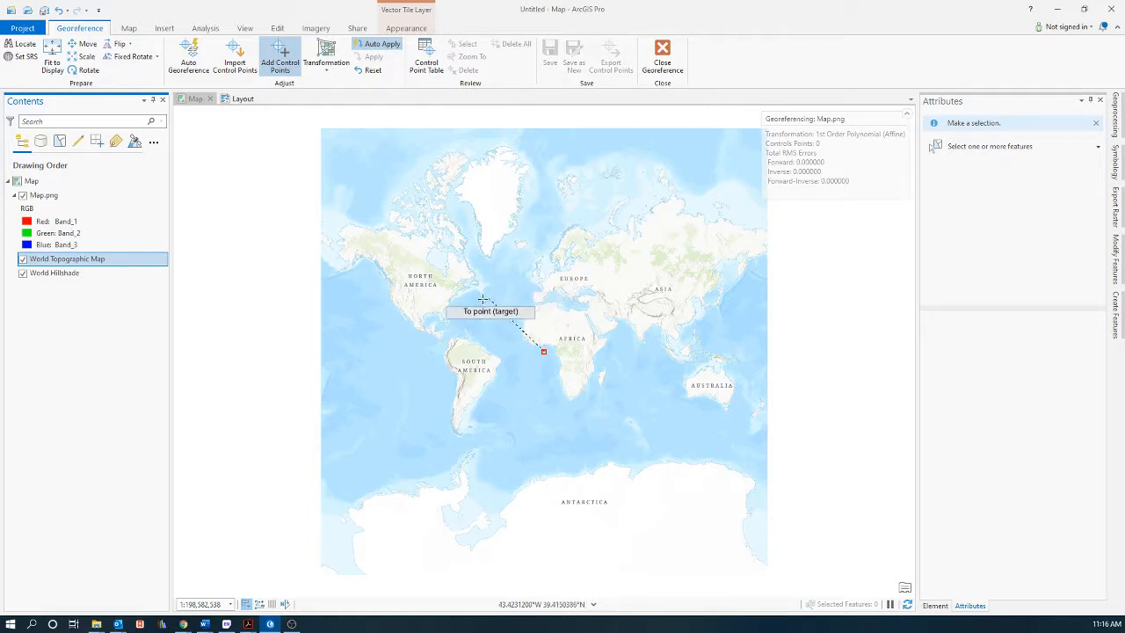
pyautogui.scroll(4, 432, 296)
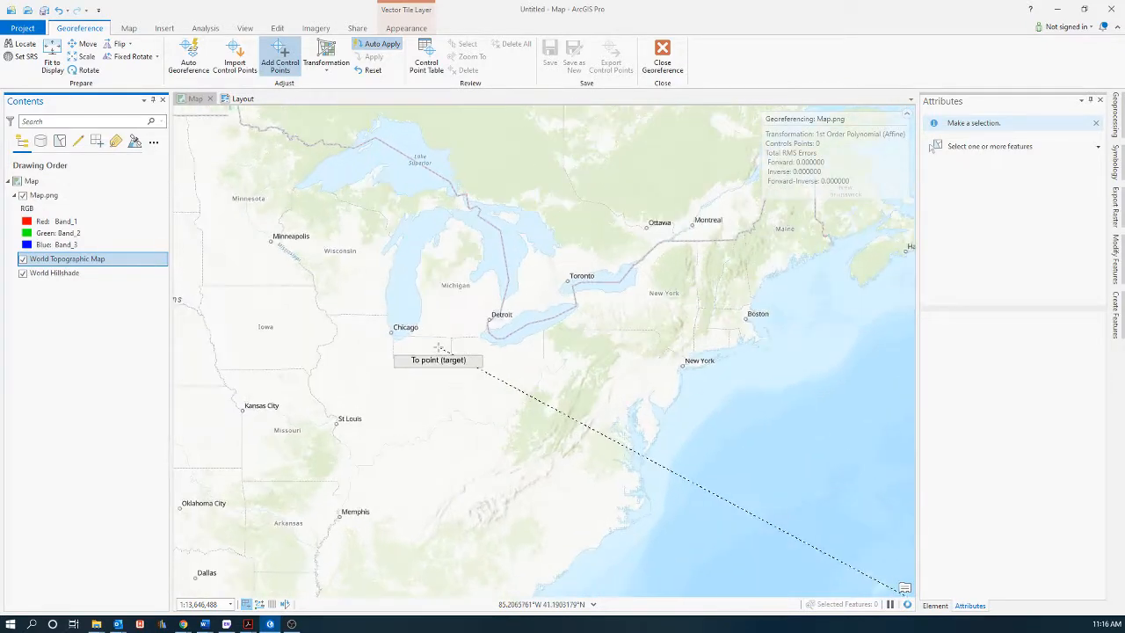
pyautogui.scroll(2, 440, 347)
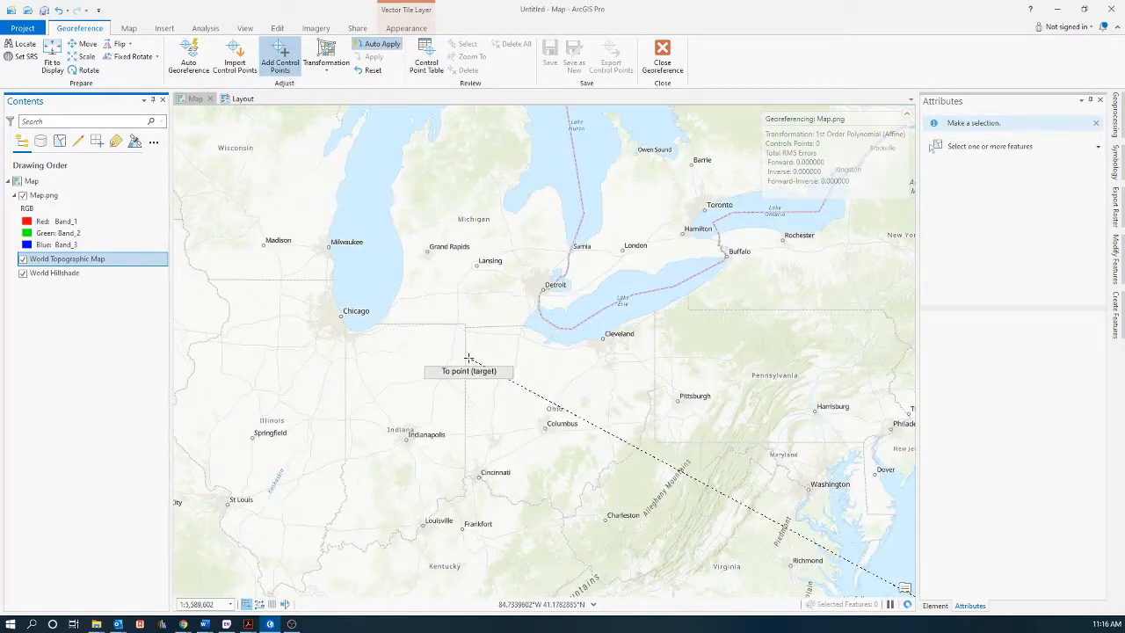
pyautogui.scroll(-2, 465, 337)
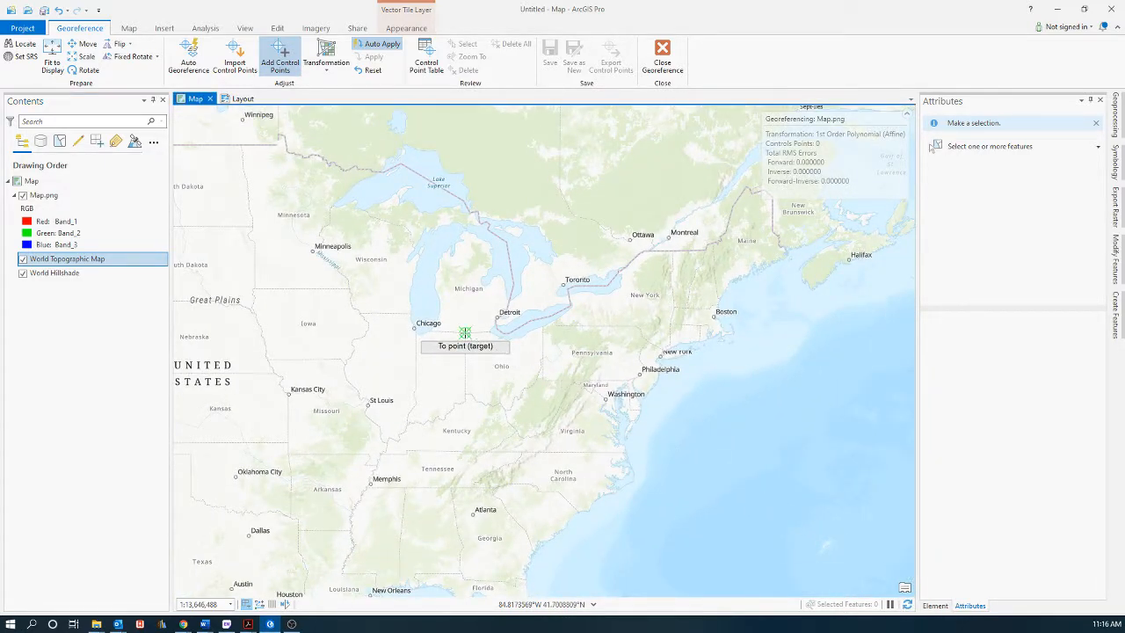
pyautogui.click(465, 334)
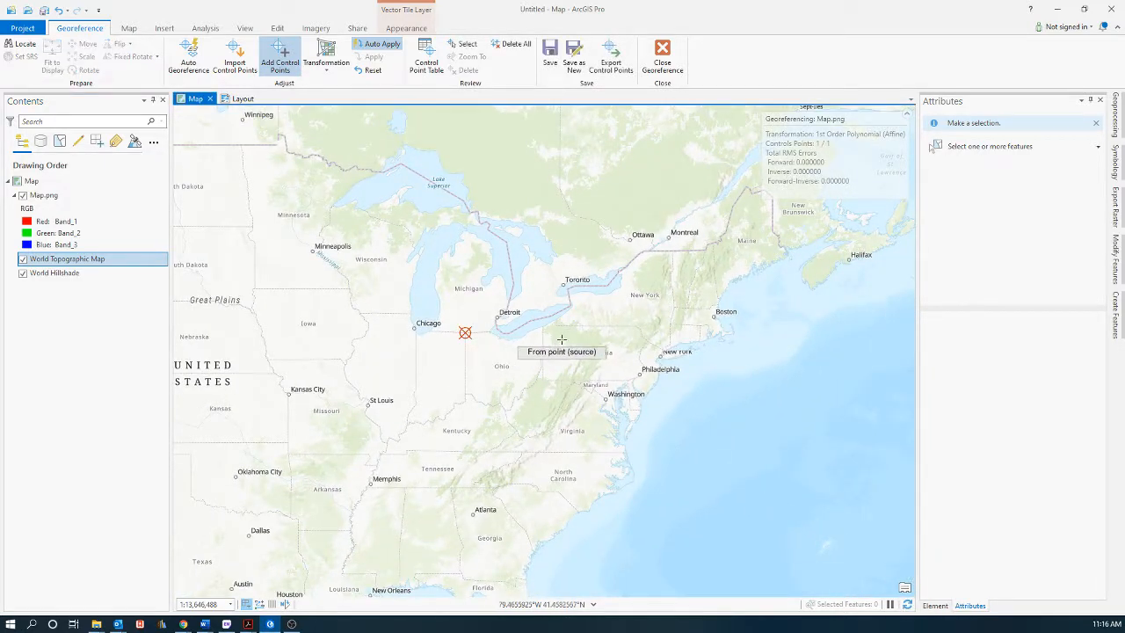
# Step: Zoom to Map.png and place the second control point's source on the image where California, Arizona and Mexico meet
pyautogui.rightClick(68, 200)
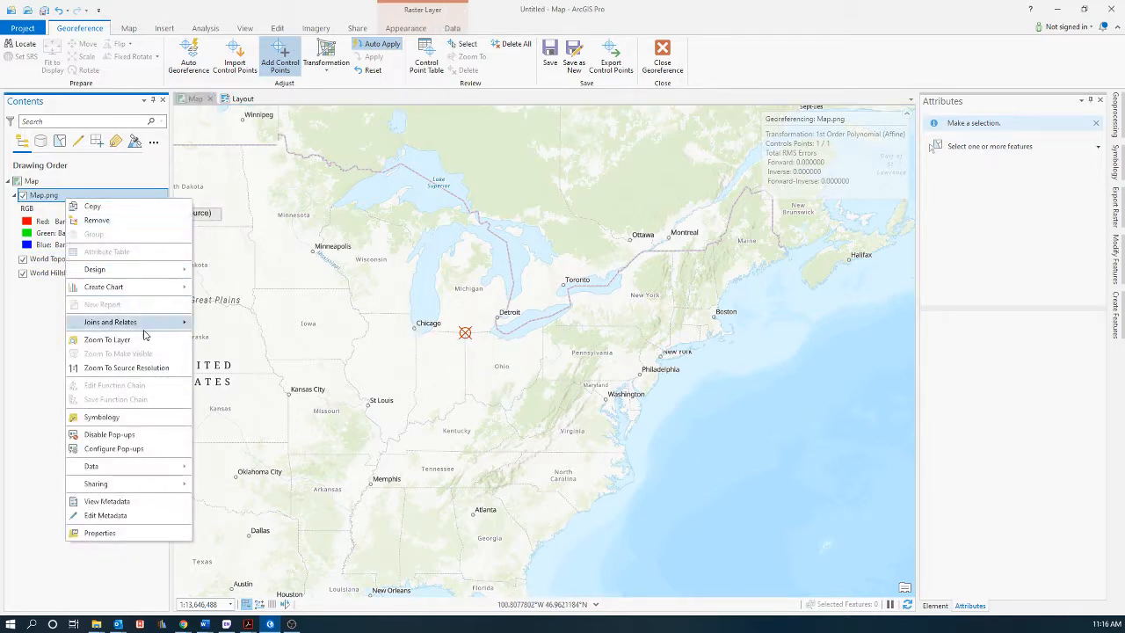
pyautogui.click(146, 341)
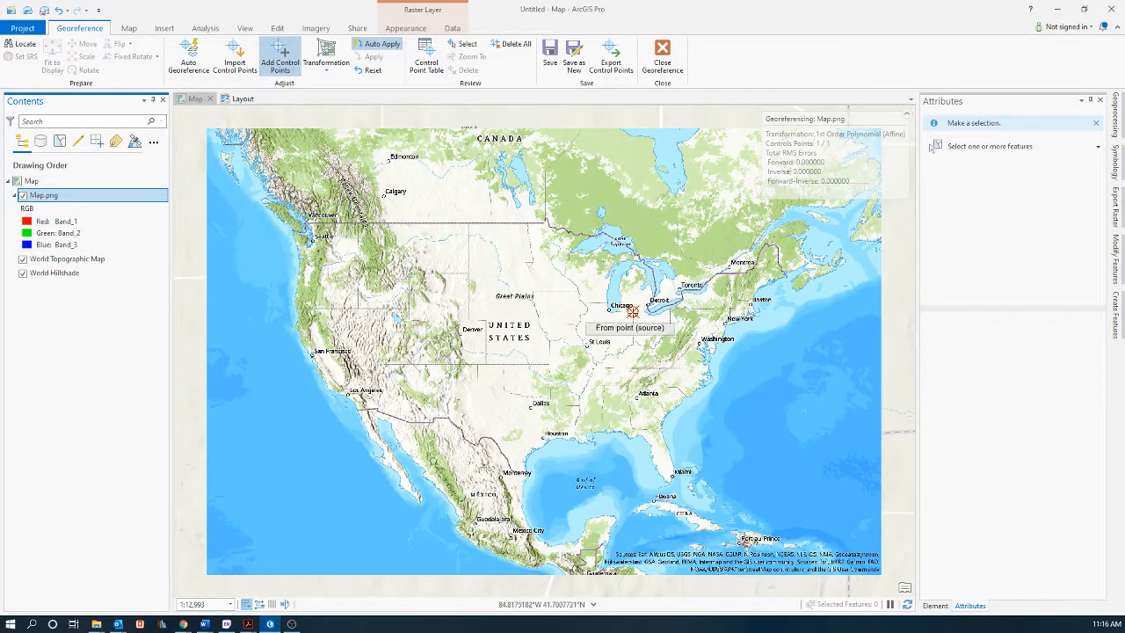
pyautogui.scroll(-5, 655, 304)
pyautogui.scroll(-2, 671, 295)
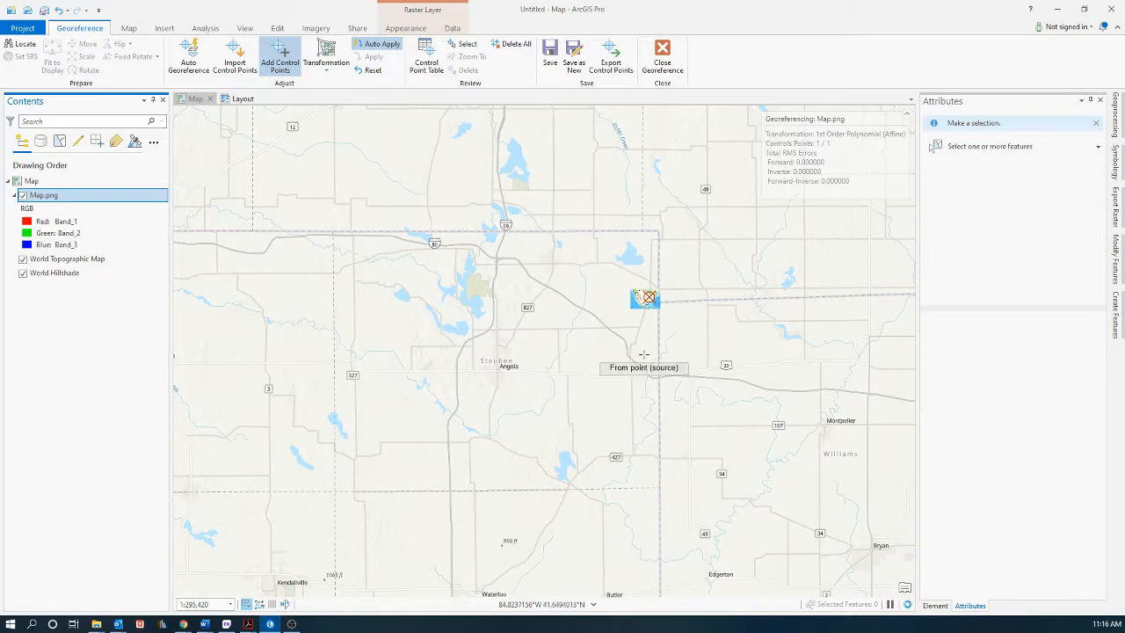
pyautogui.scroll(6, 651, 334)
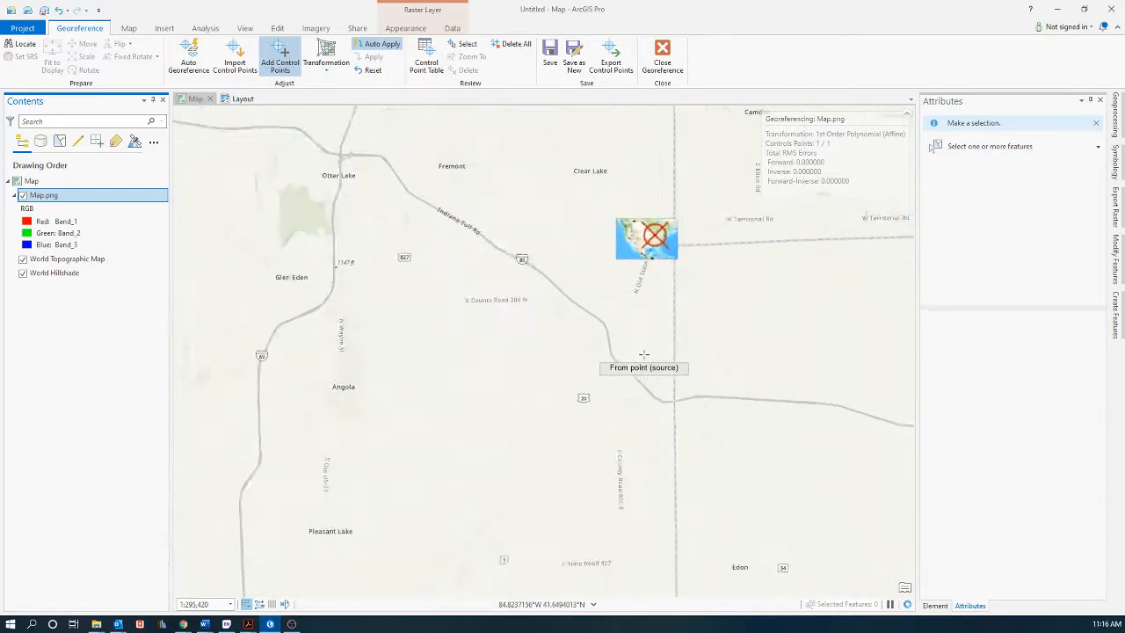
pyautogui.rightClick(44, 197)
pyautogui.click(94, 343)
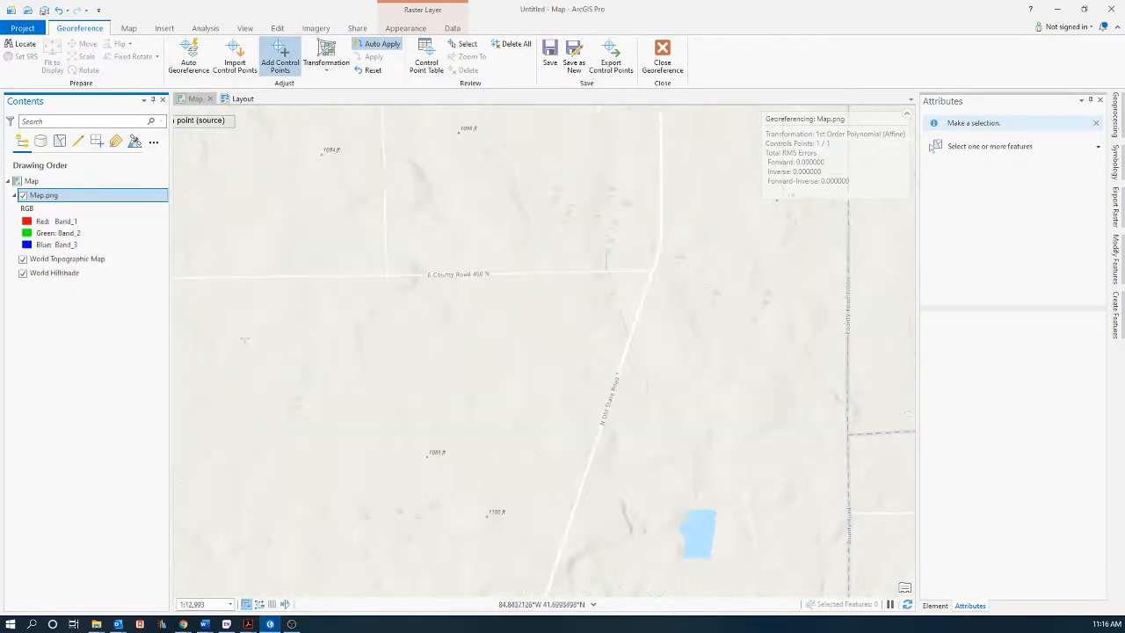
pyautogui.click(279, 54)
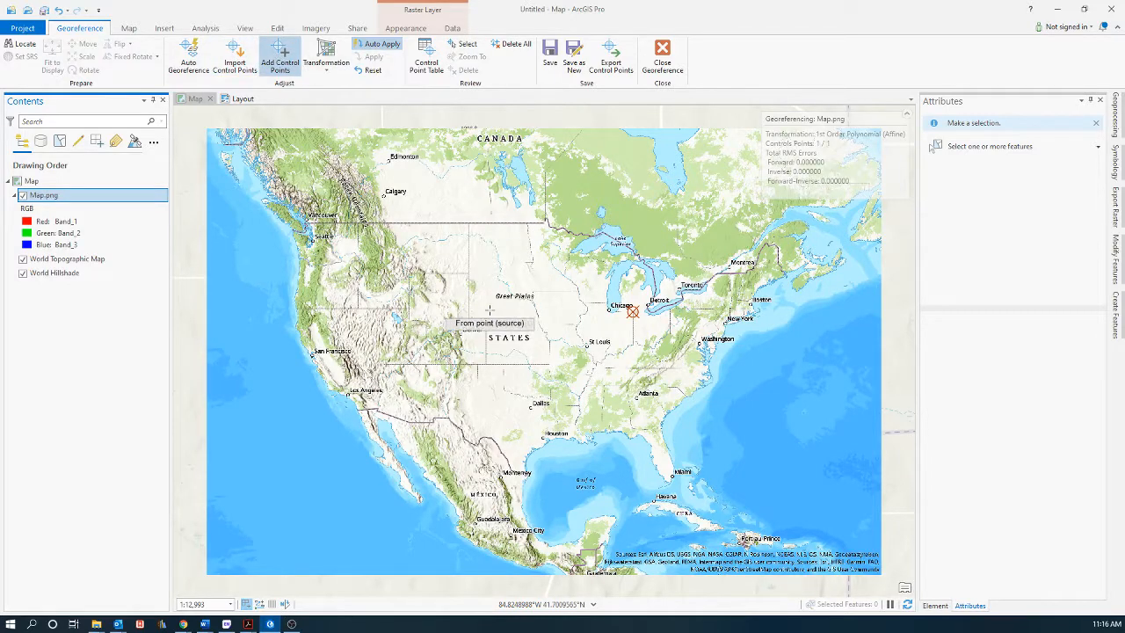
pyautogui.scroll(3, 384, 413)
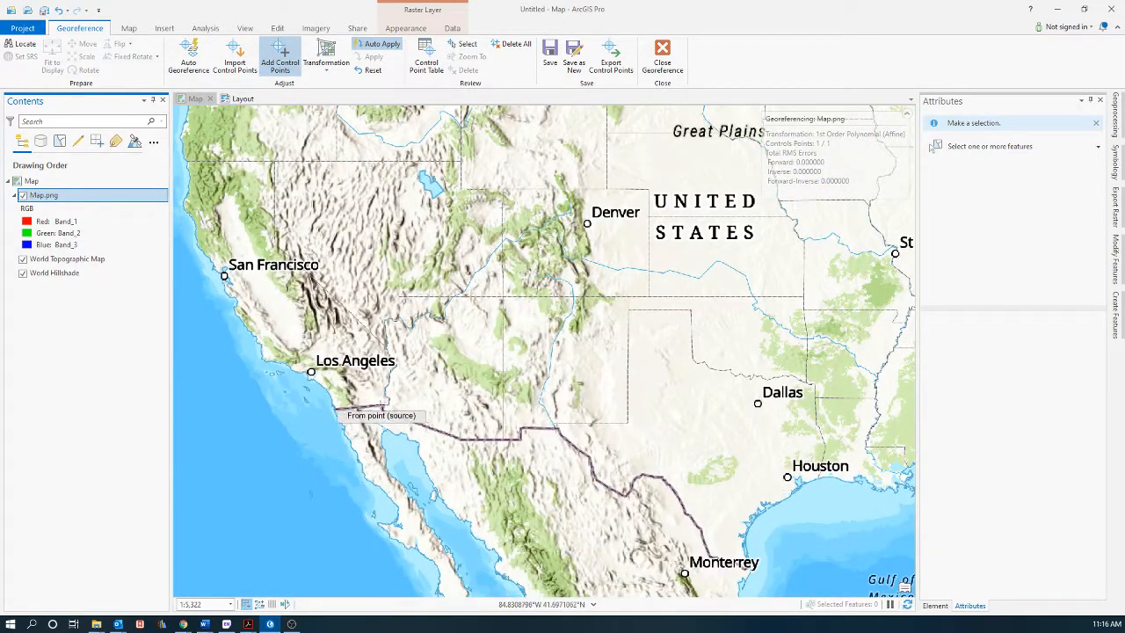
pyautogui.click(383, 406)
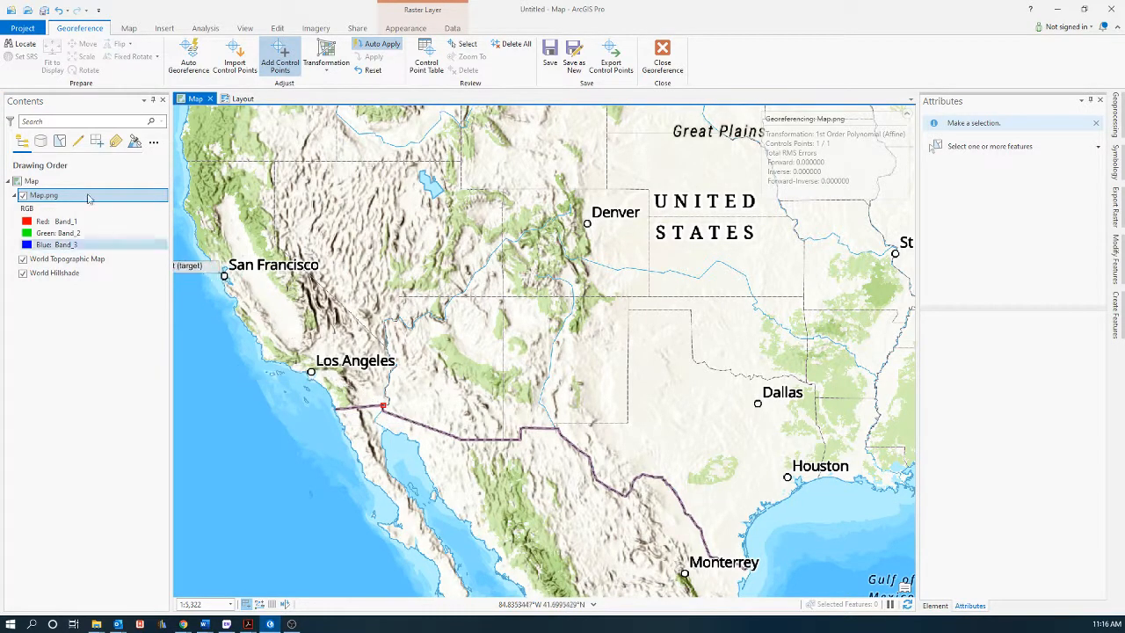
# Step: Zoom to the World Topographic Map and place the second control point's target at the same California, Arizona and Mexico border corner
pyautogui.click(51, 259)
pyautogui.rightClick(52, 259)
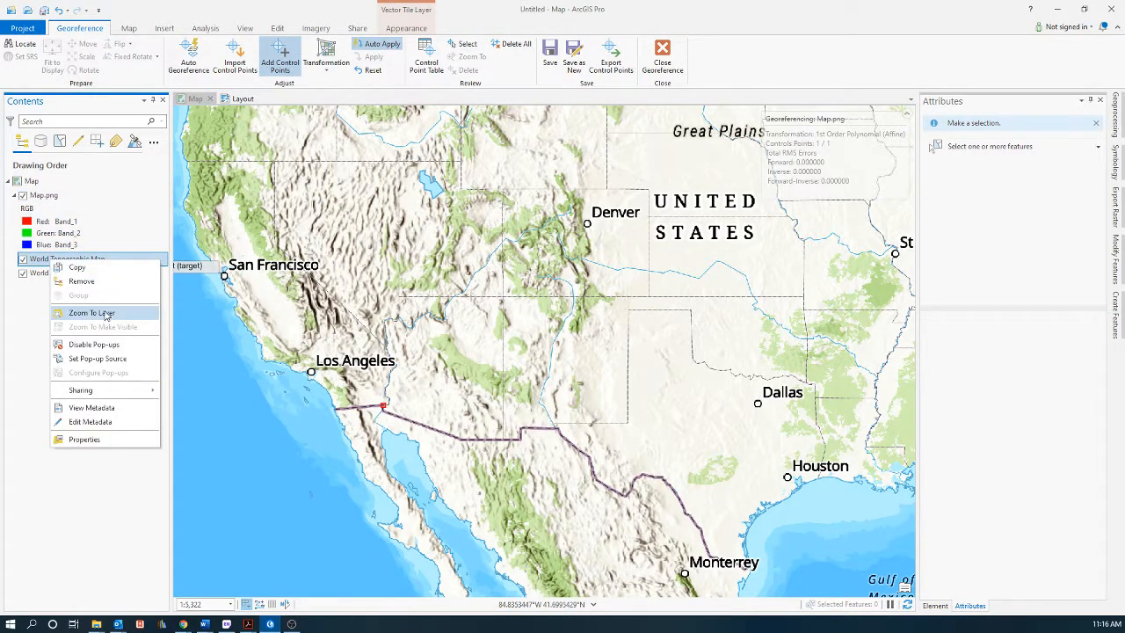
pyautogui.click(75, 314)
pyautogui.scroll(5, 420, 318)
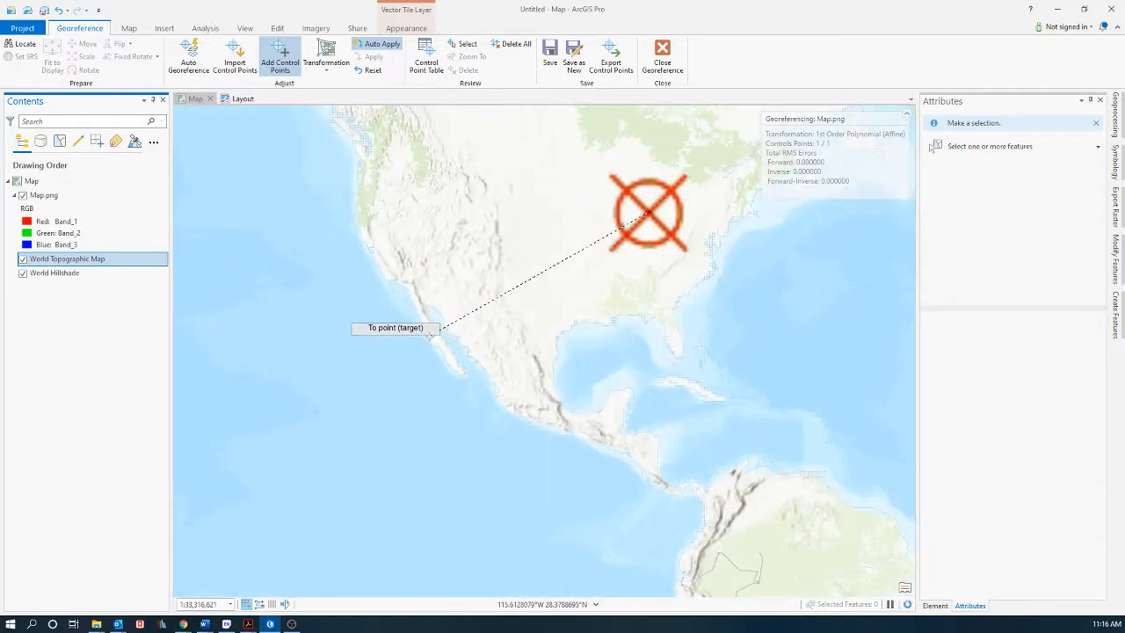
pyautogui.scroll(1, 430, 303)
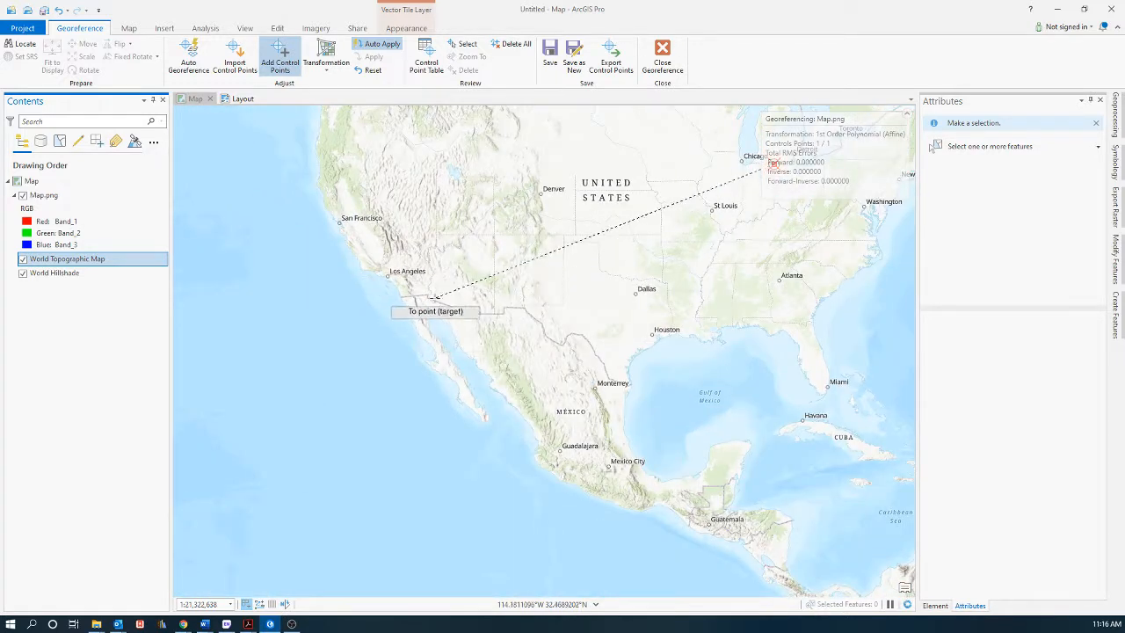
pyautogui.click(428, 295)
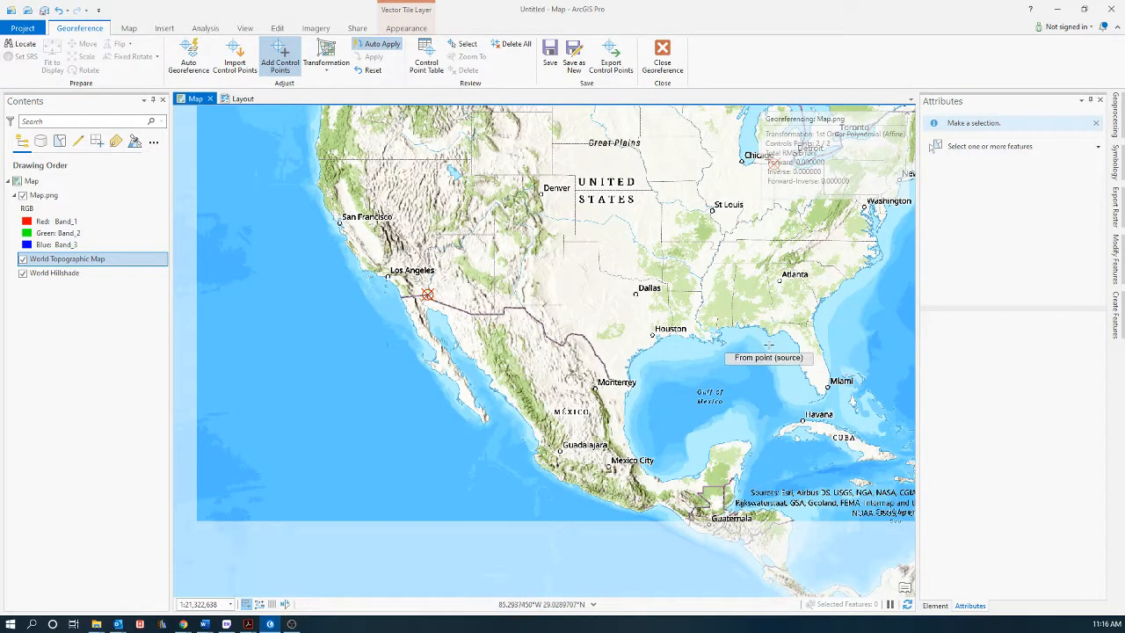
# Step: Check the georeferenced image against the basemap, then open the save-as-new raster settings and examine the coordinate system choices
pyautogui.scroll(-4, 768, 344)
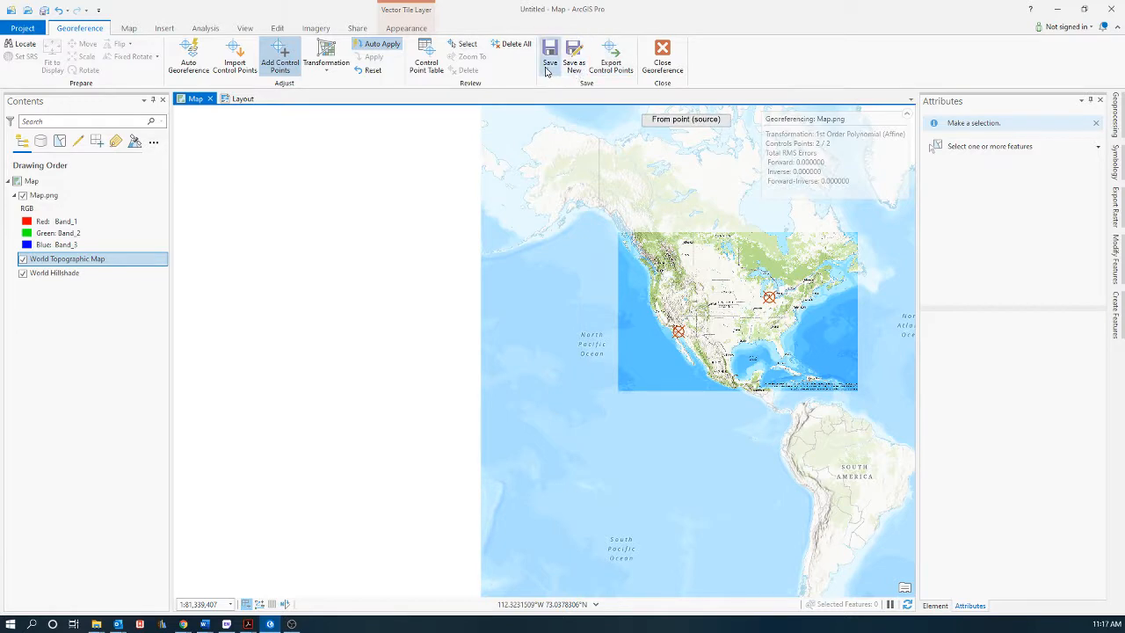
pyautogui.click(573, 59)
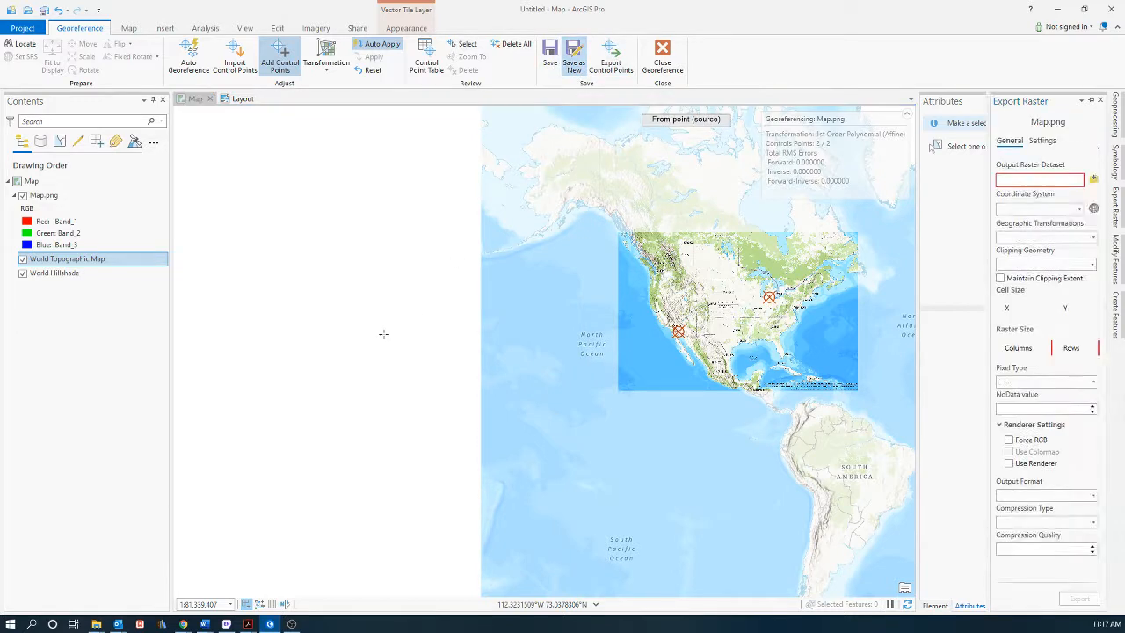
pyautogui.click(1079, 209)
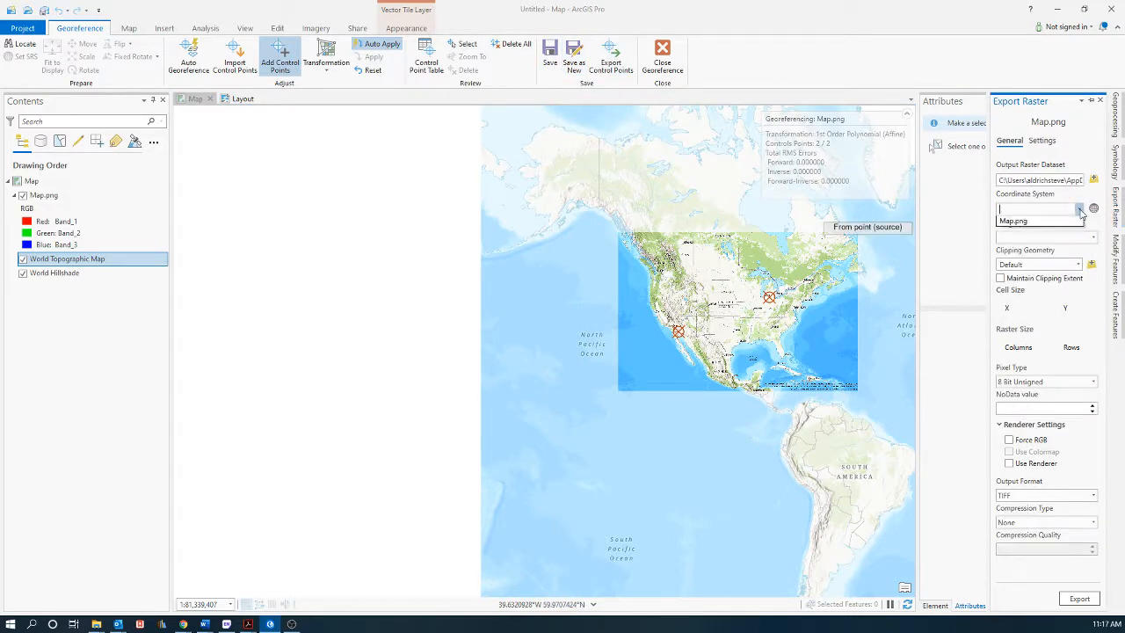
pyautogui.click(1079, 210)
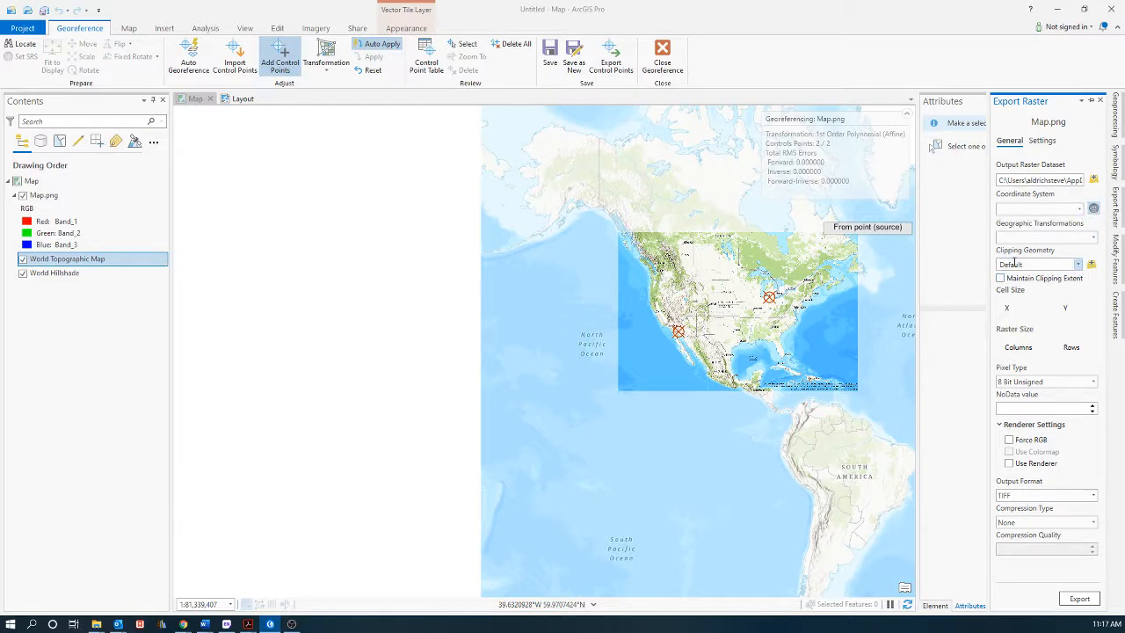
pyautogui.click(1081, 210)
pyautogui.click(1038, 208)
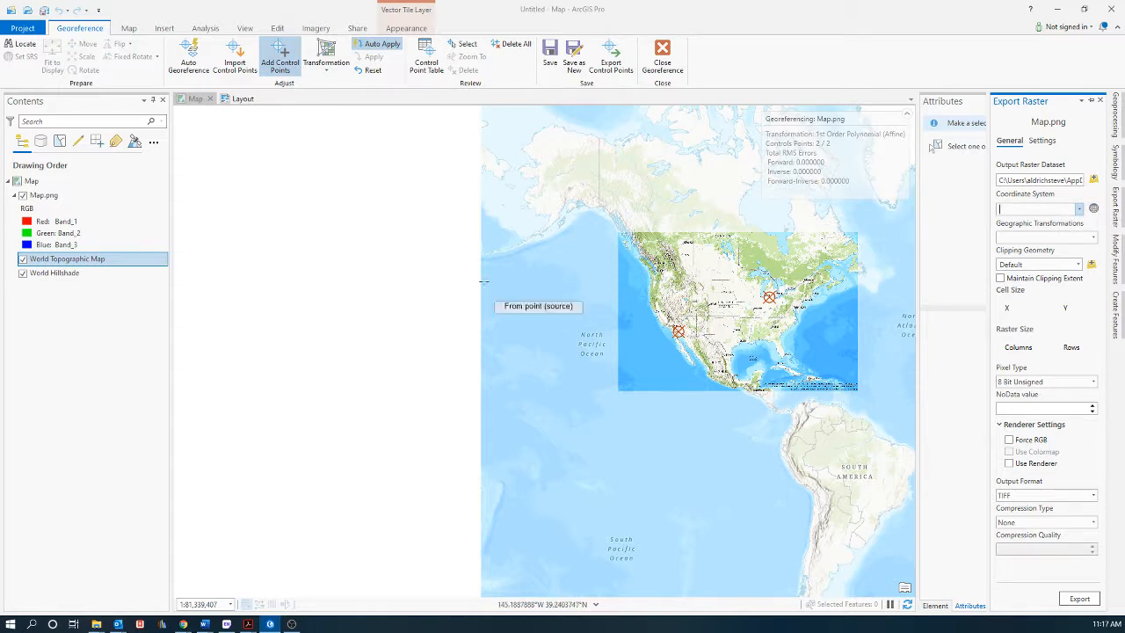
# Step: Switch to the layout and add a second rectangular frame of the map in the page's upper-right corner as an inset
pyautogui.click(239, 99)
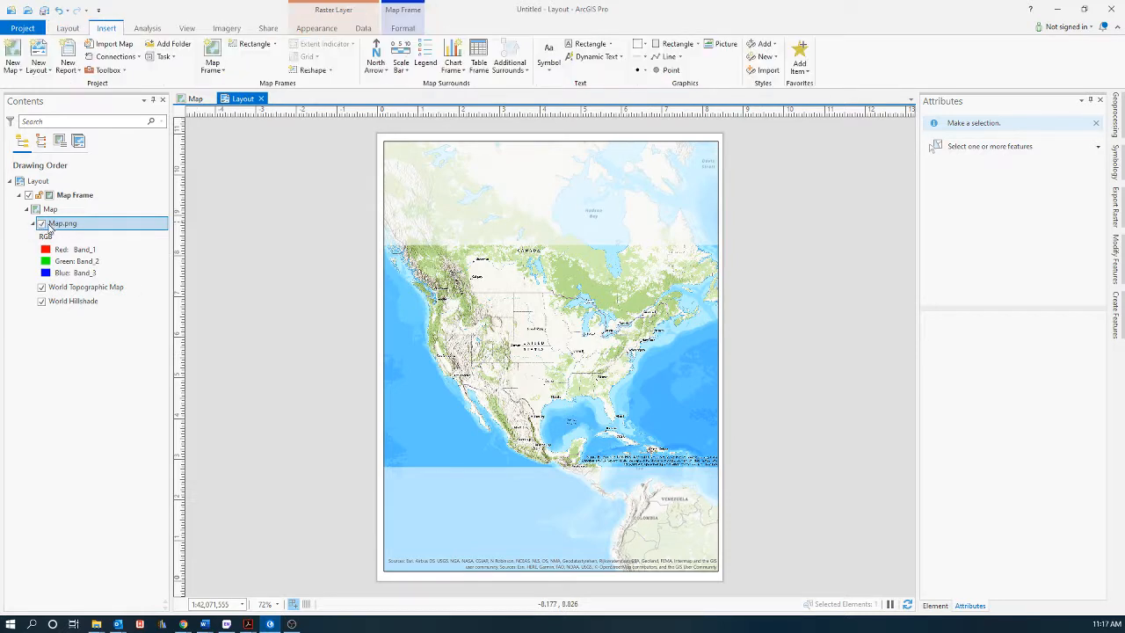
pyautogui.click(218, 56)
pyautogui.click(269, 203)
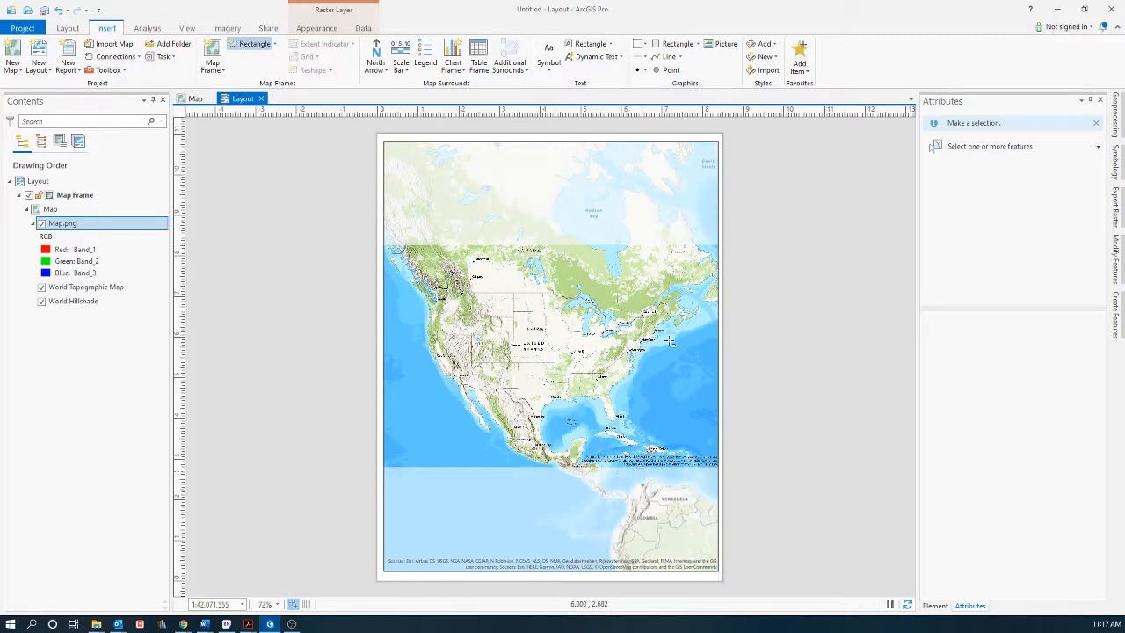
pyautogui.moveTo(614, 140); pyautogui.dragTo(724, 244)
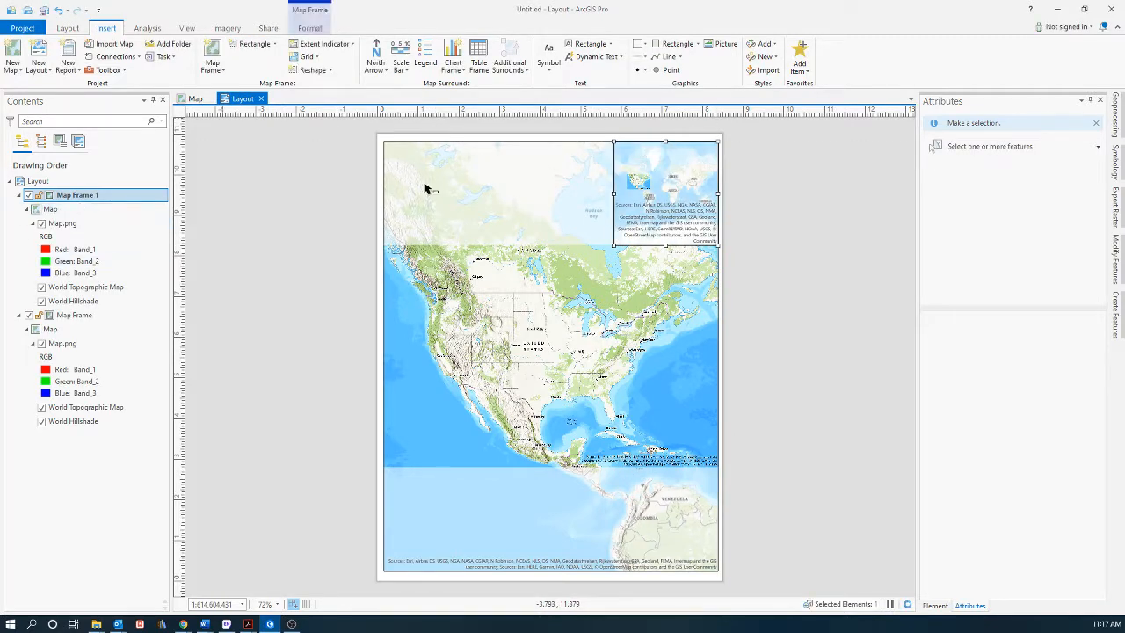
# Step: Zoom the inset map frame to the extent of its Map.png layer
pyautogui.rightClick(55, 227)
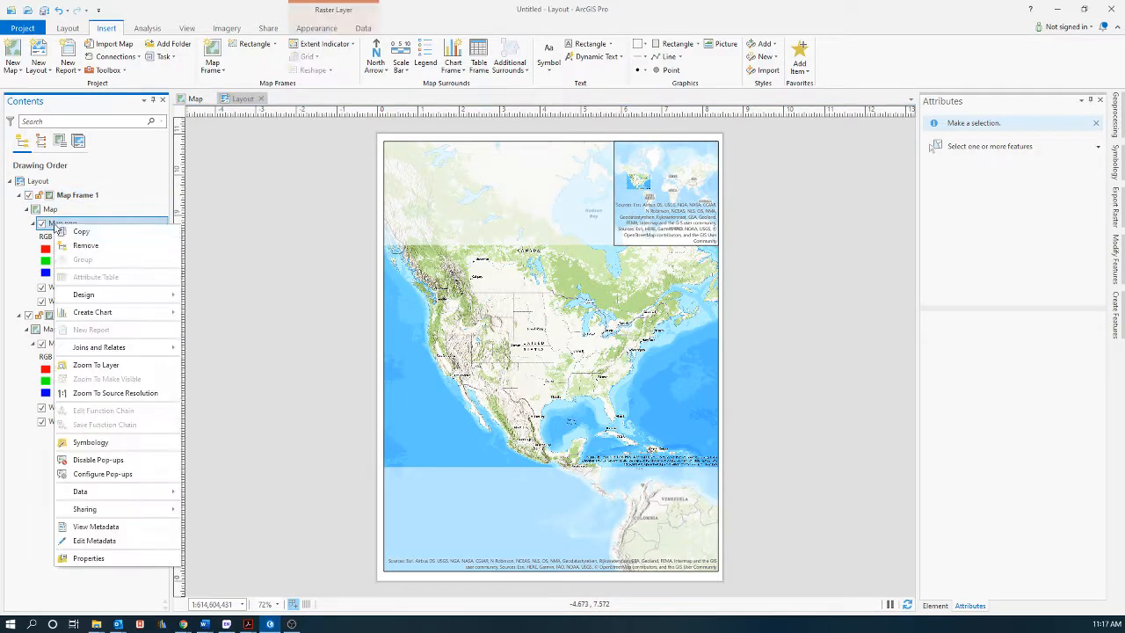
pyautogui.click(112, 368)
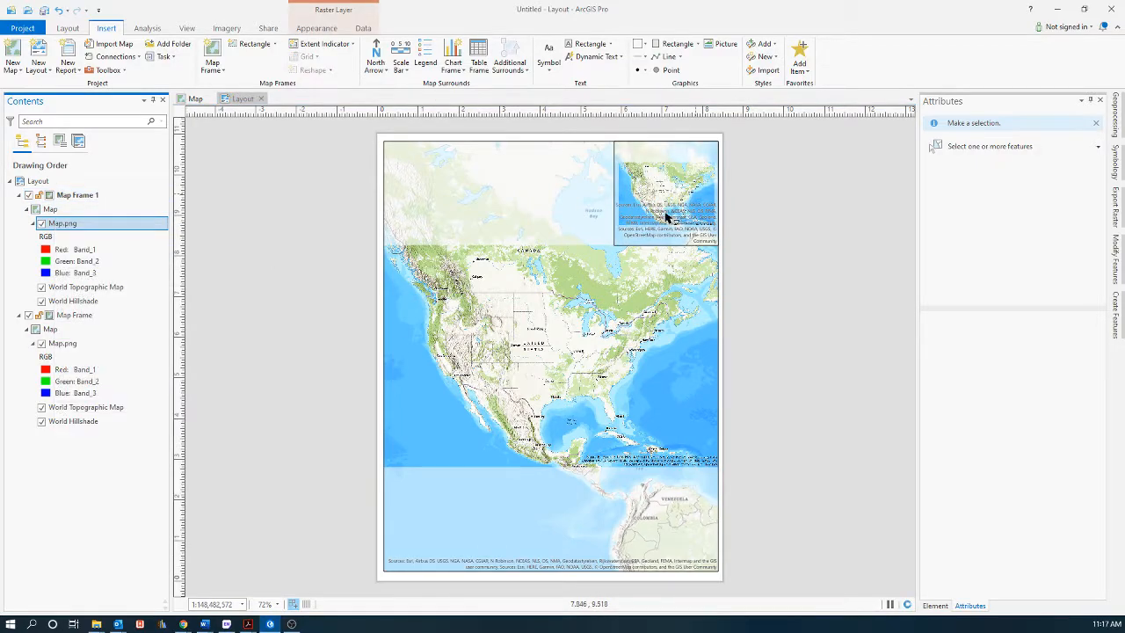
pyautogui.scroll(5, 674, 194)
pyautogui.scroll(-6, 674, 194)
pyautogui.scroll(-1, 674, 194)
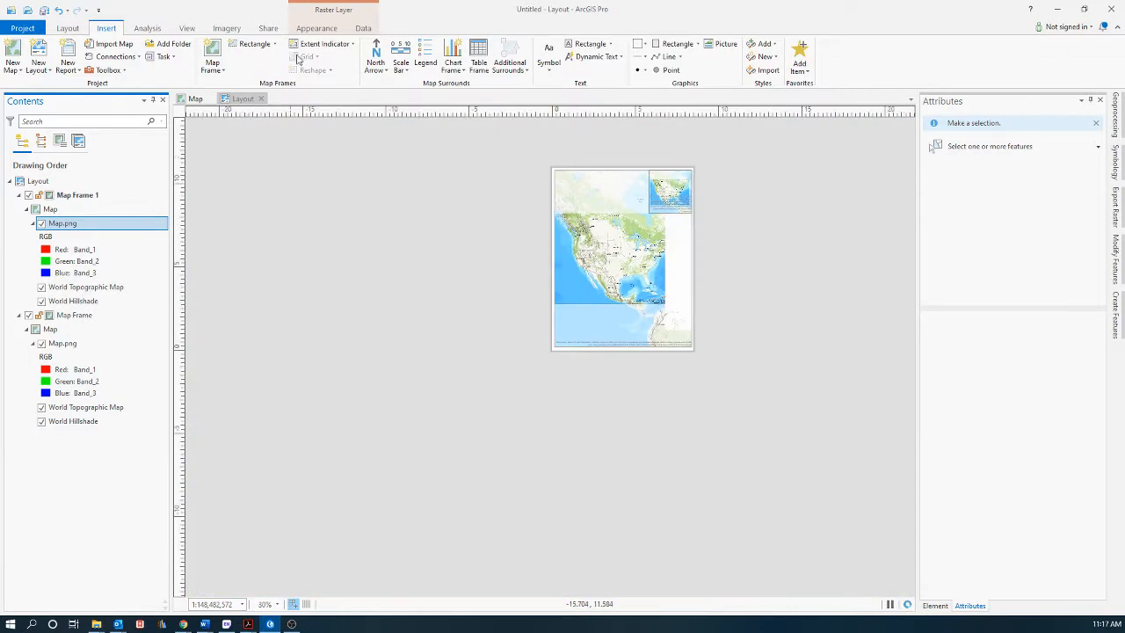
# Step: Activate the inset map frame and hide the World Topographic Map and World Hillshade layers
pyautogui.click(361, 29)
pyautogui.click(317, 29)
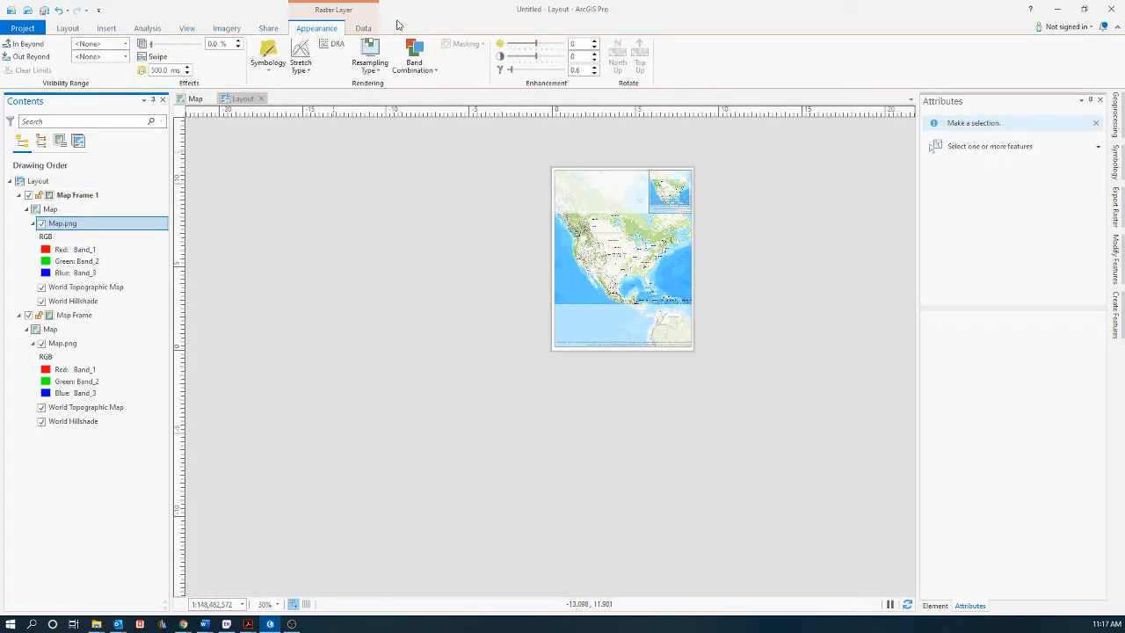
pyautogui.click(67, 29)
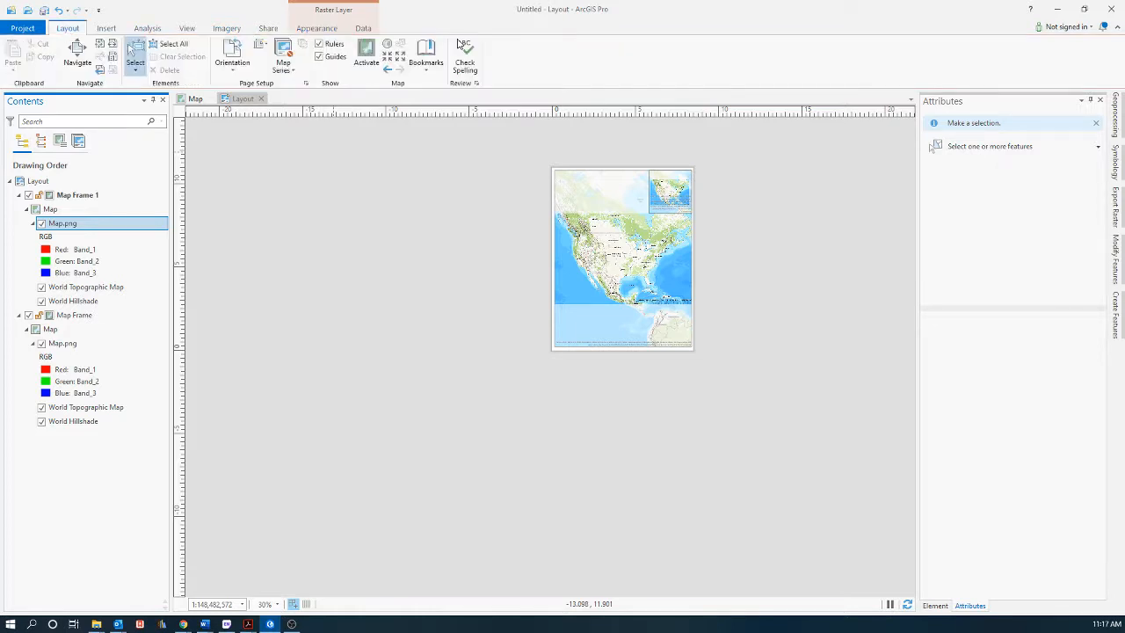
pyautogui.click(365, 55)
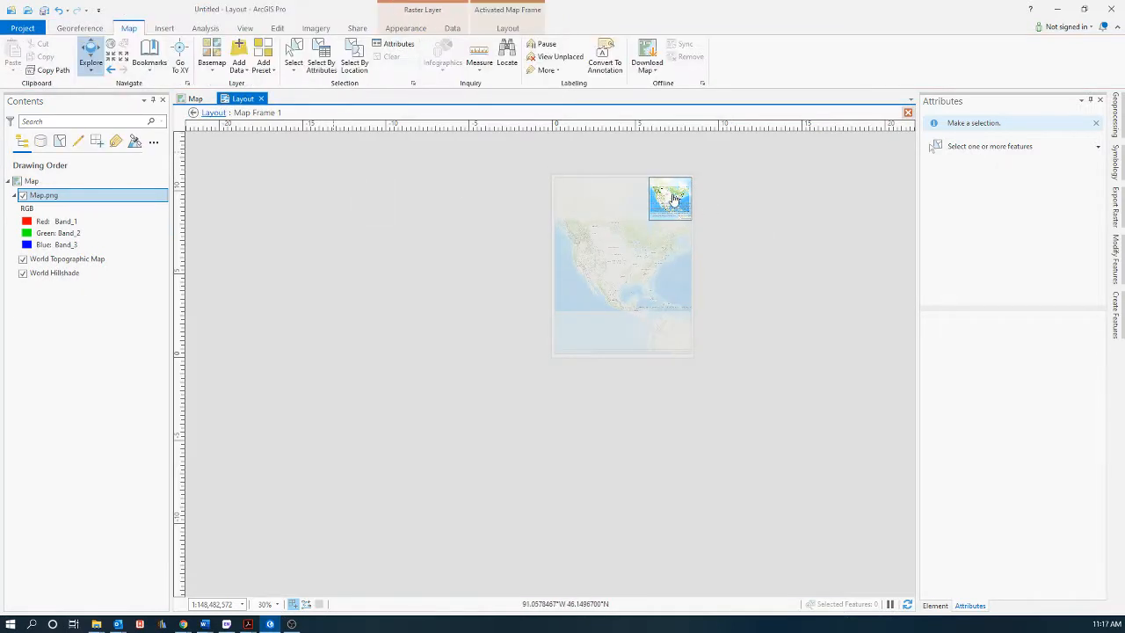
pyautogui.click(23, 260)
pyautogui.click(23, 272)
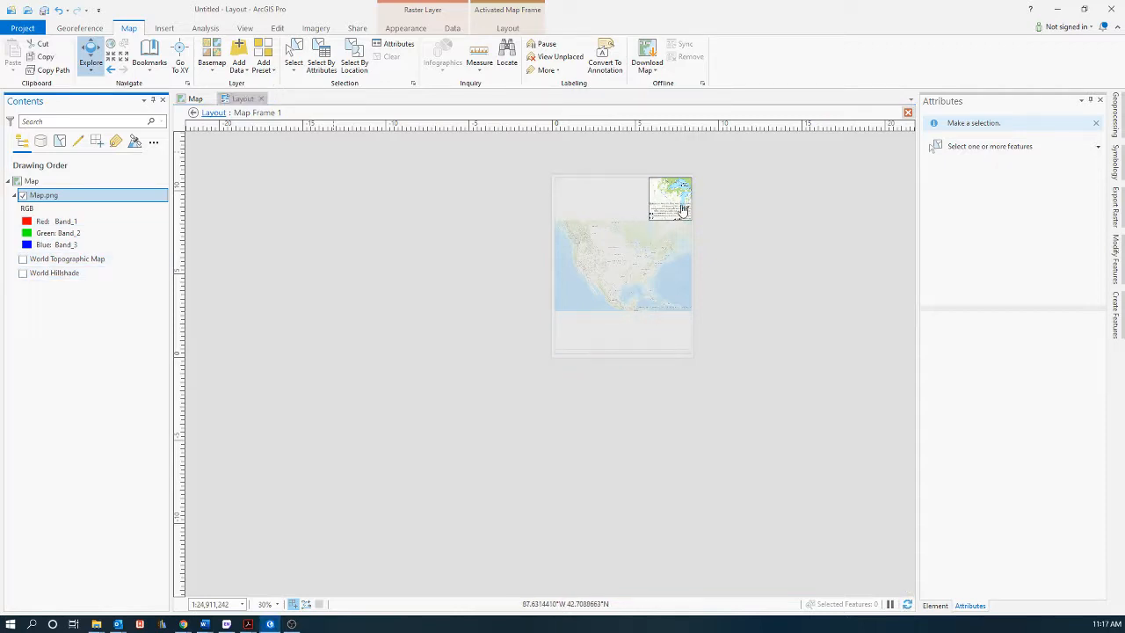
# Step: Zoom the inset's map to the area around Chicago and St Louis, close the frame's activation and review the layout page
pyautogui.scroll(3, 686, 206)
pyautogui.scroll(3, 683, 211)
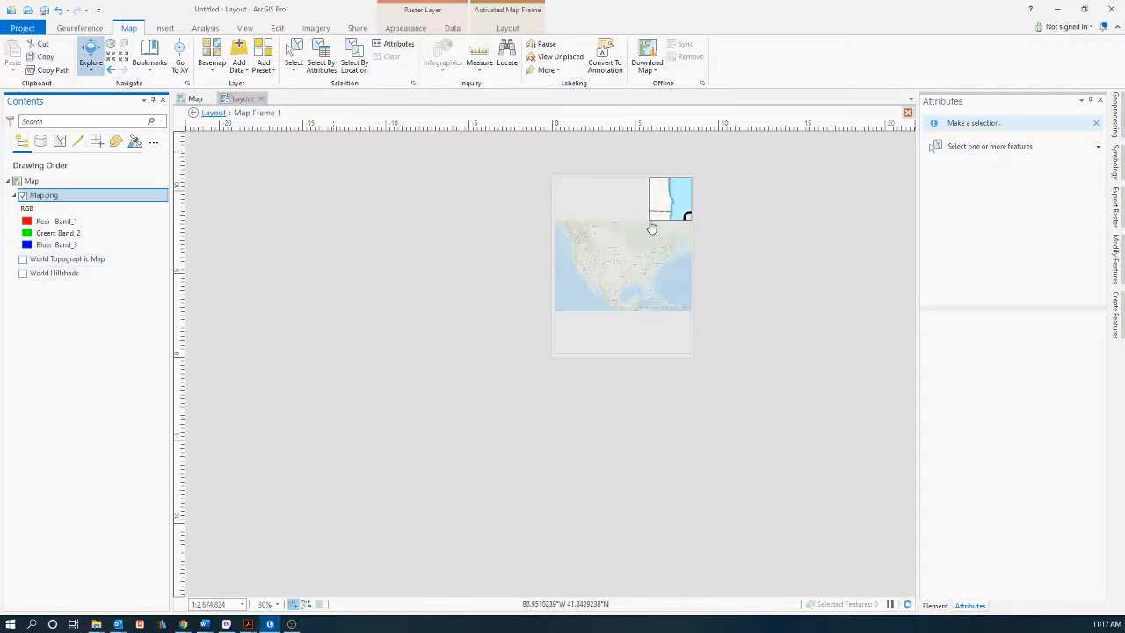
pyautogui.moveTo(663, 210); pyautogui.dragTo(639, 157)
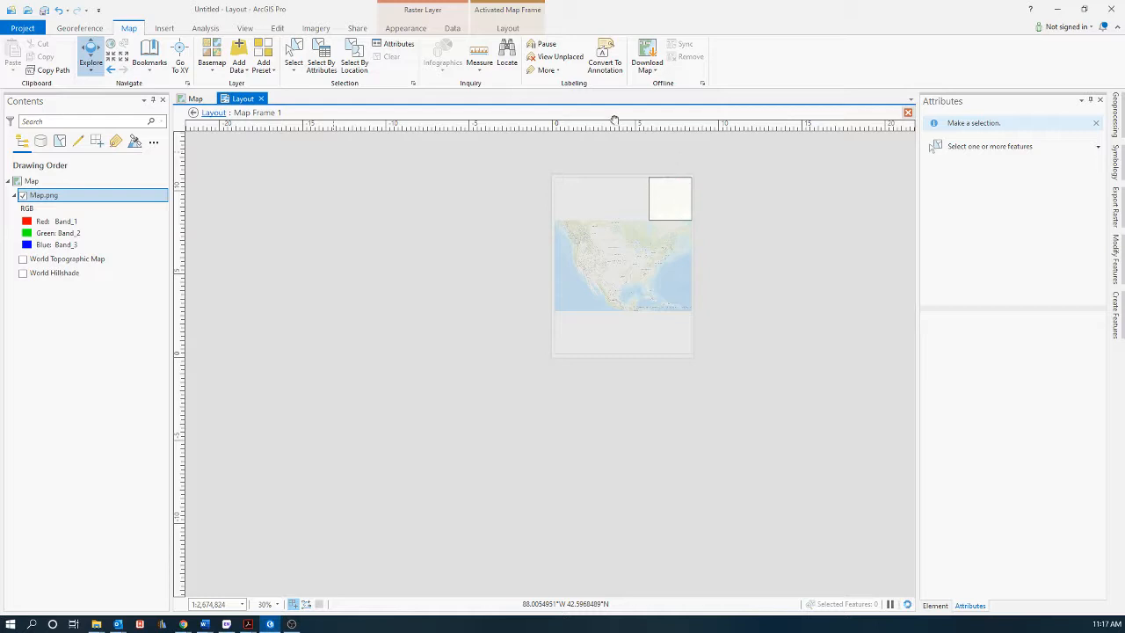
pyautogui.scroll(-5, 678, 200)
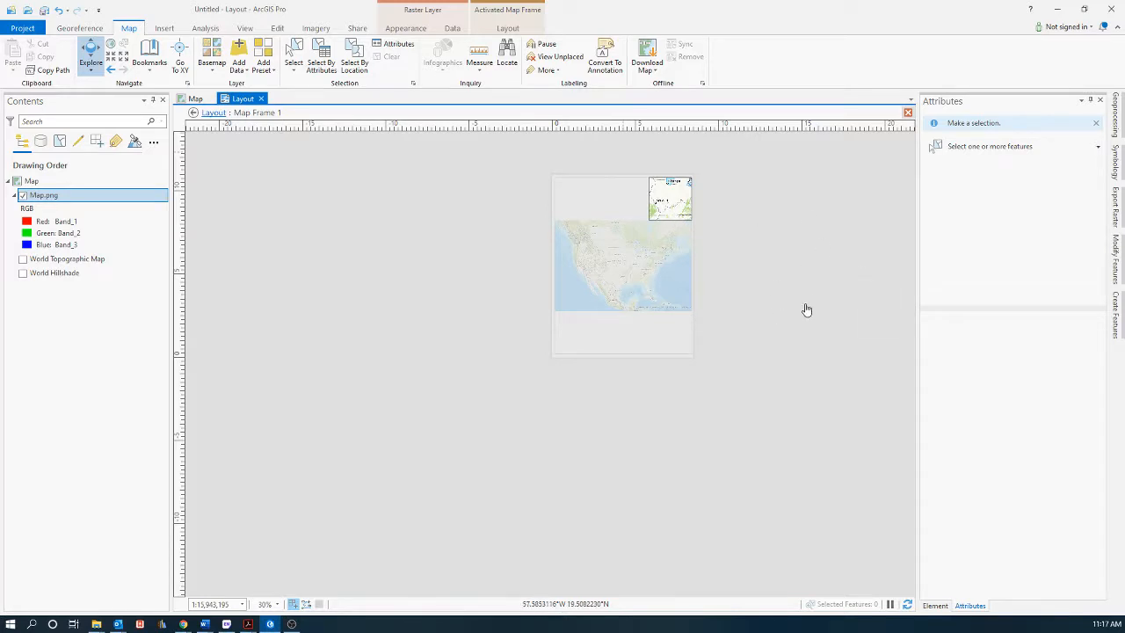
pyautogui.click(507, 28)
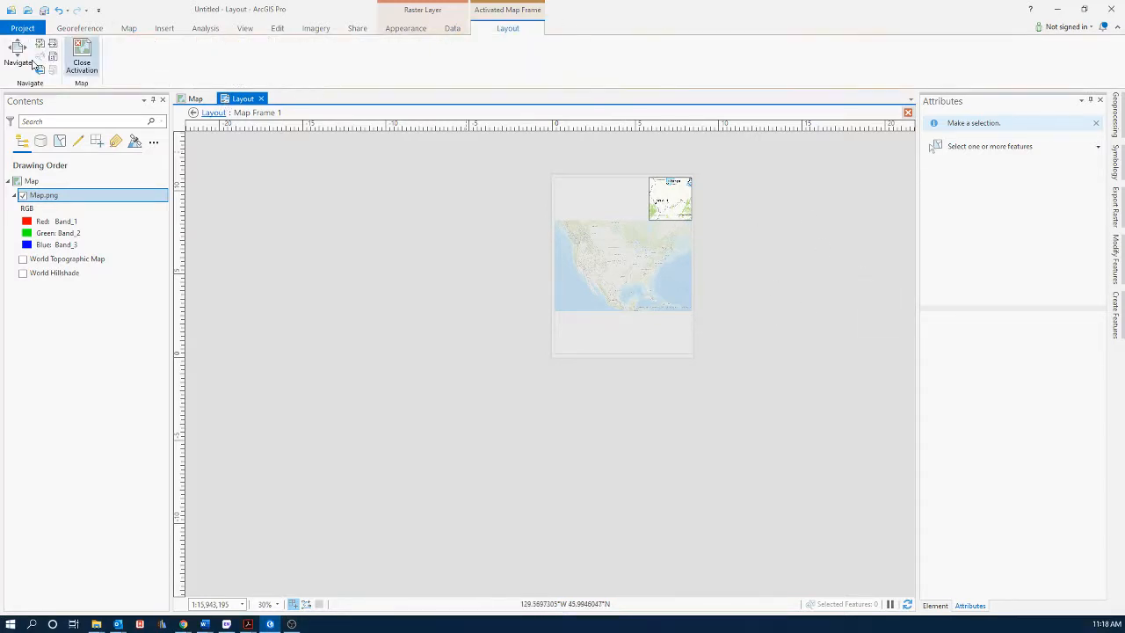
pyautogui.click(82, 55)
pyautogui.scroll(5, 685, 195)
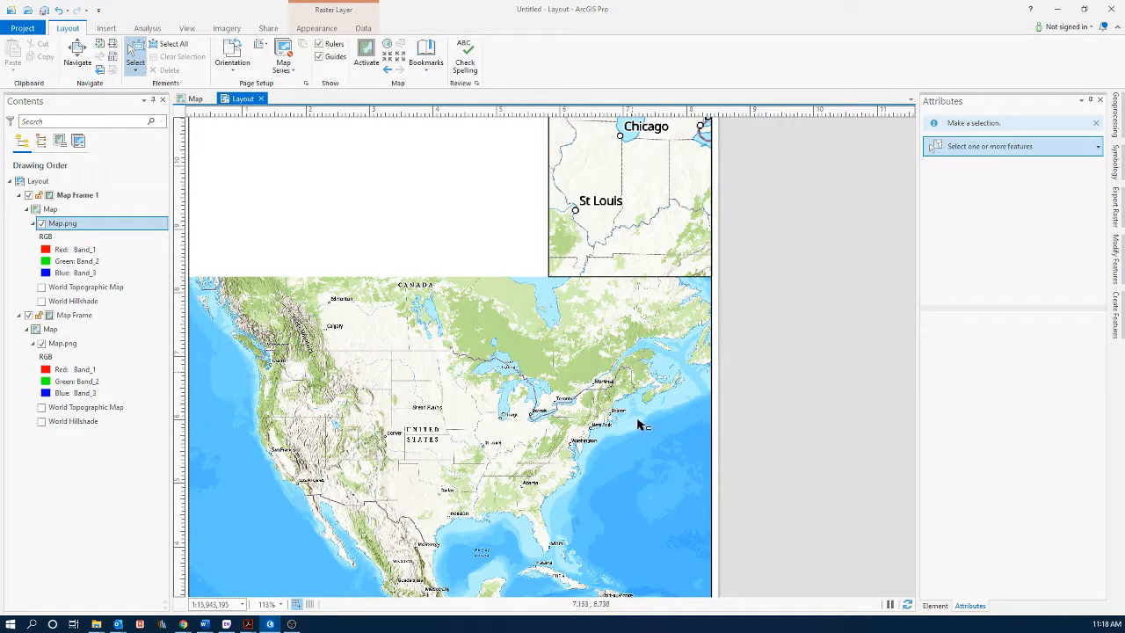
pyautogui.moveTo(805, 512); pyautogui.dragTo(861, 359)
pyautogui.scroll(-3, 861, 359)
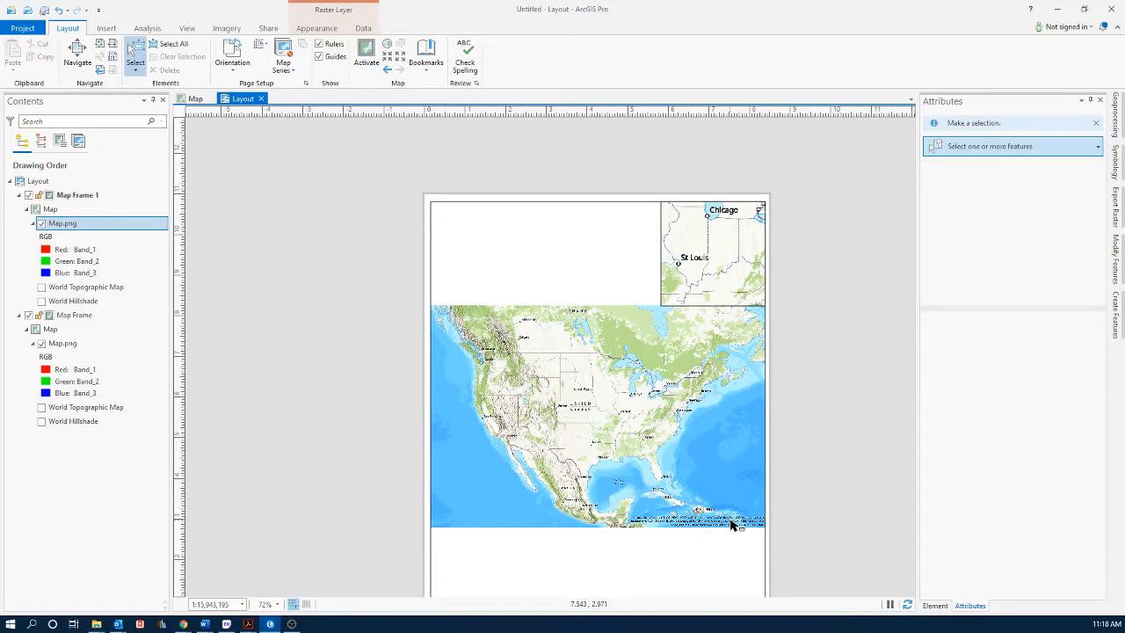